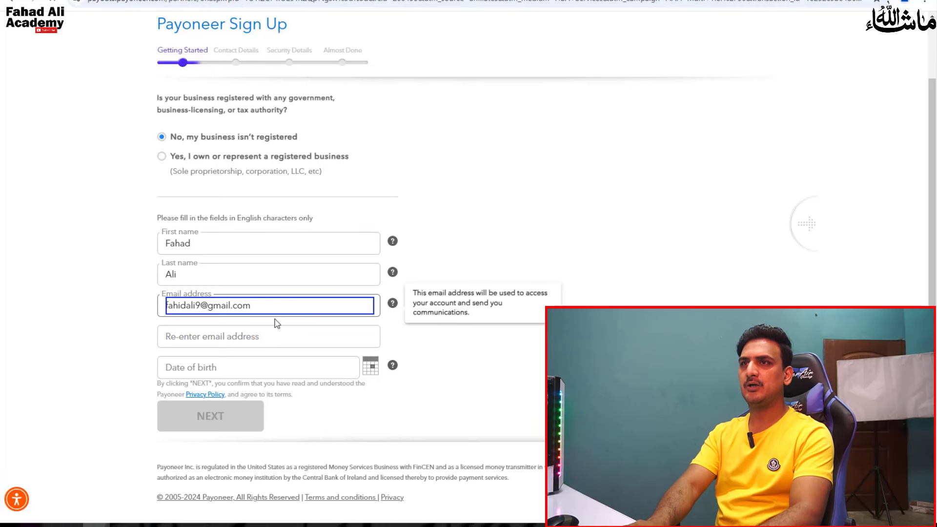
- Copy the entered email address into the Re-enter email field
{"action": "key", "text": "ctrl+a"}
{"action": "key", "text": "ctrl+c"}
{"action": "left_click", "coordinate": [206, 343]}
{"action": "key", "text": "ctrl+v"}
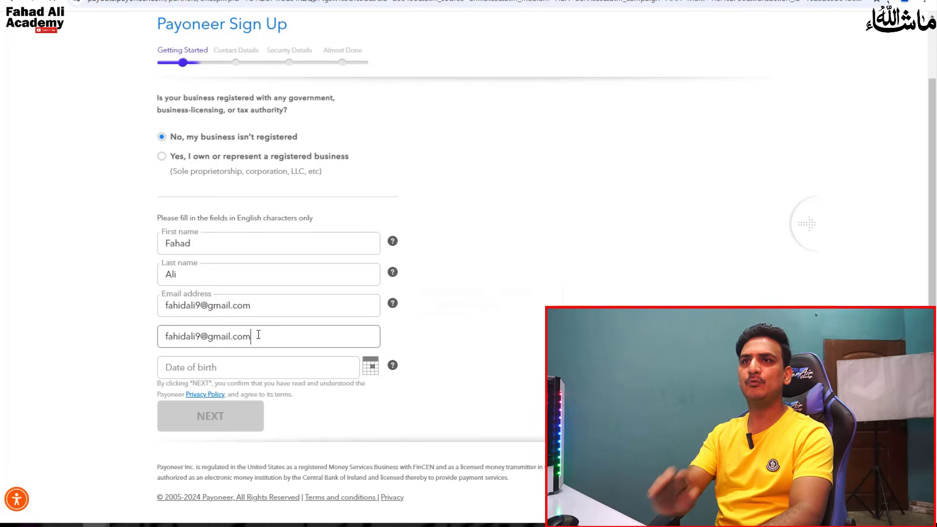
{"action": "left_click", "coordinate": [249, 367]}
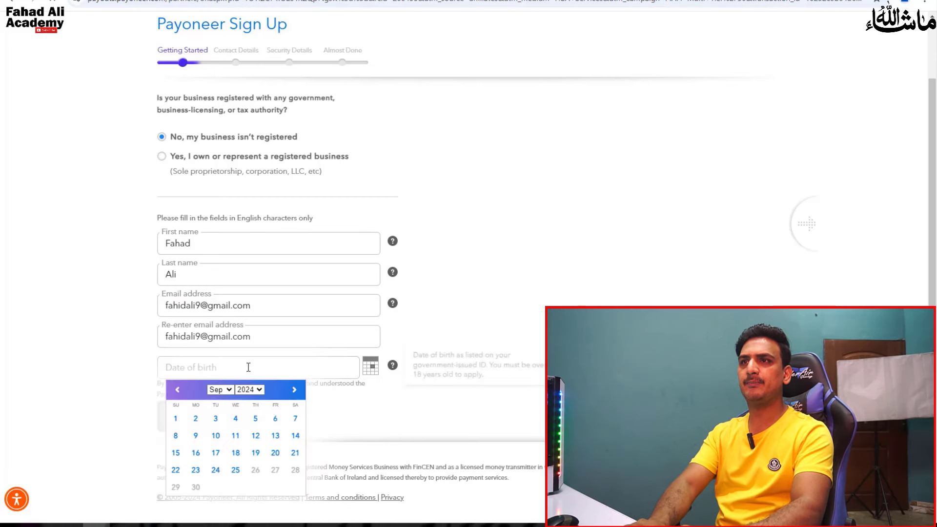
{"action": "left_click", "coordinate": [218, 390]}
{"action": "left_click", "coordinate": [218, 403]}
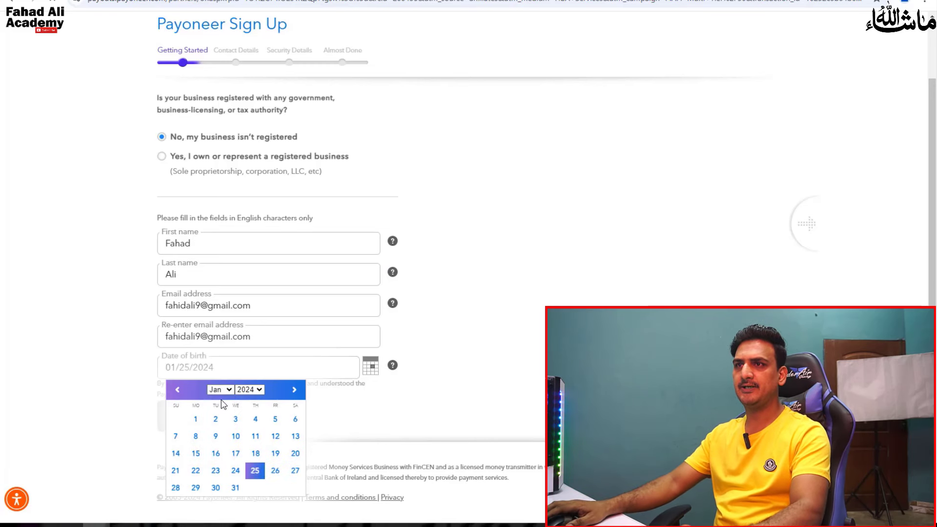
{"action": "left_click", "coordinate": [216, 454]}
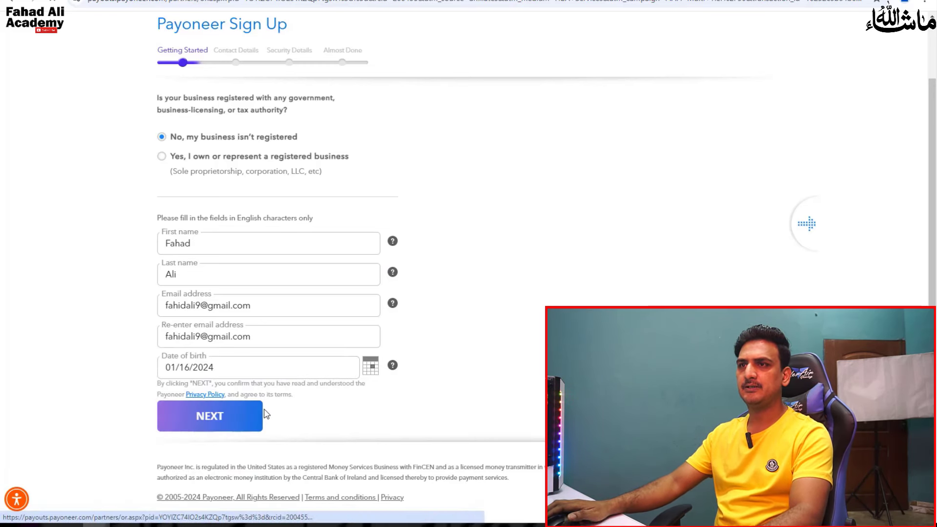
{"action": "left_click", "coordinate": [212, 368]}
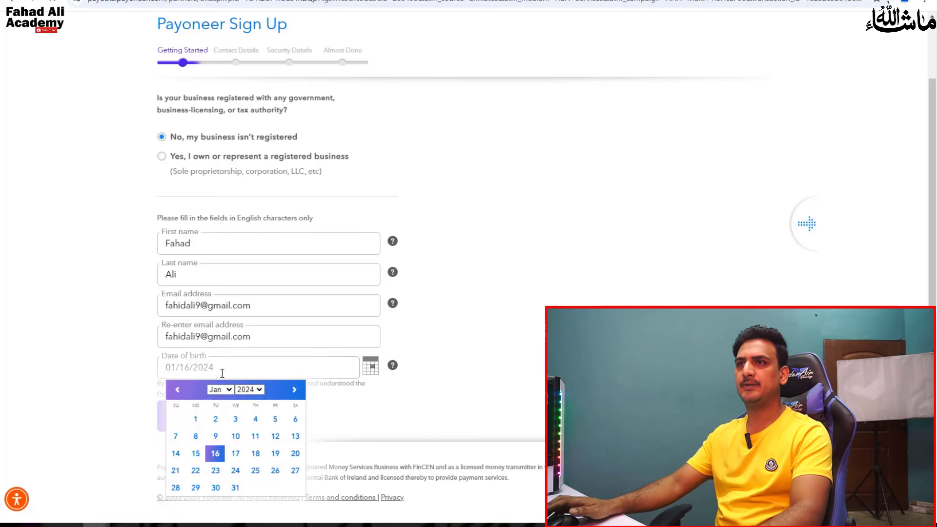
{"action": "left_click", "coordinate": [249, 390]}
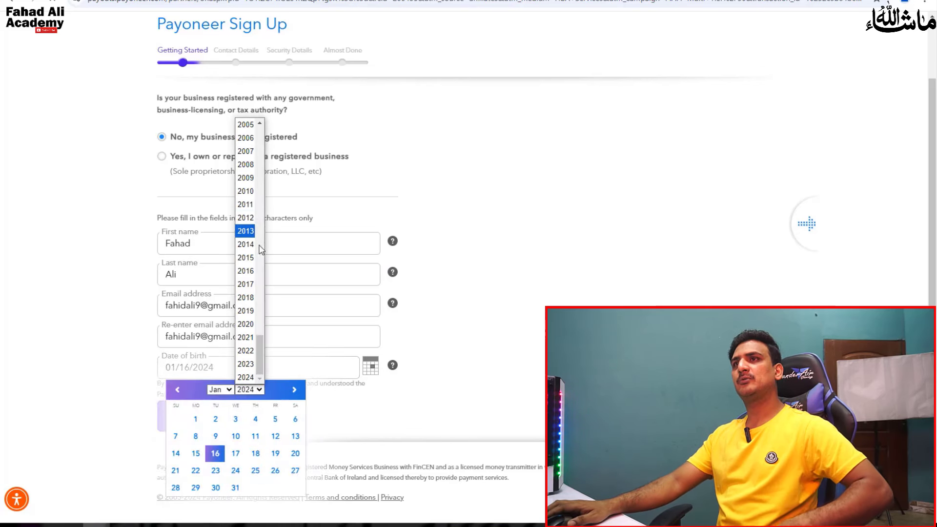
{"action": "scroll", "coordinate": [255, 227], "scroll_direction": "up", "scroll_amount": 10}
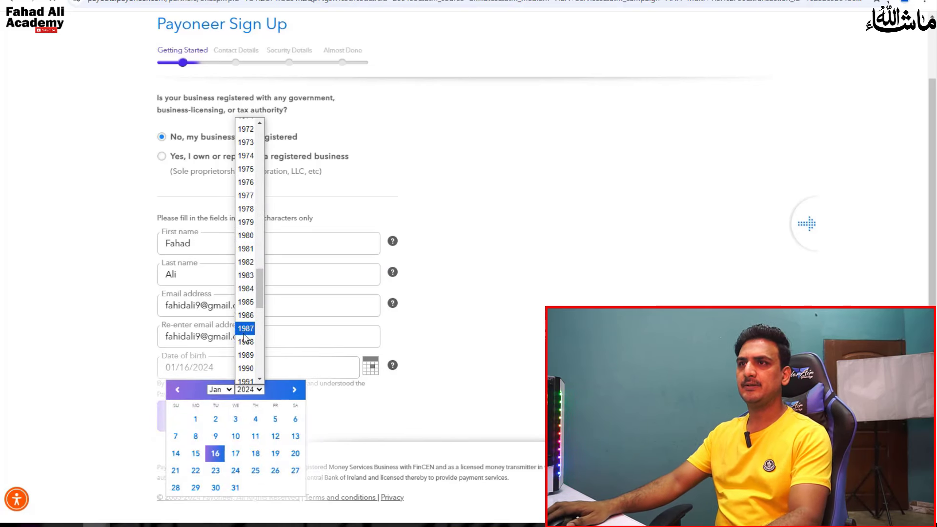
{"action": "scroll", "coordinate": [253, 312], "scroll_direction": "down", "scroll_amount": 5}
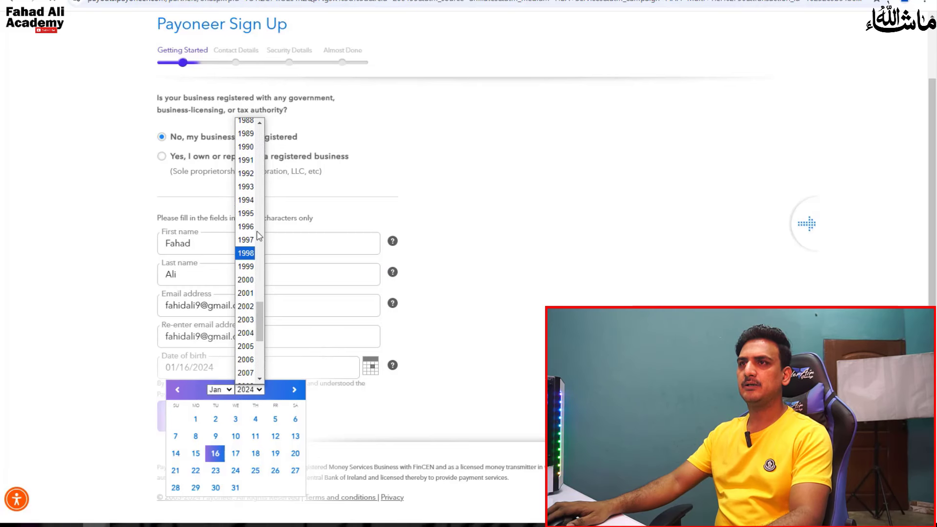
{"action": "left_click", "coordinate": [249, 166]}
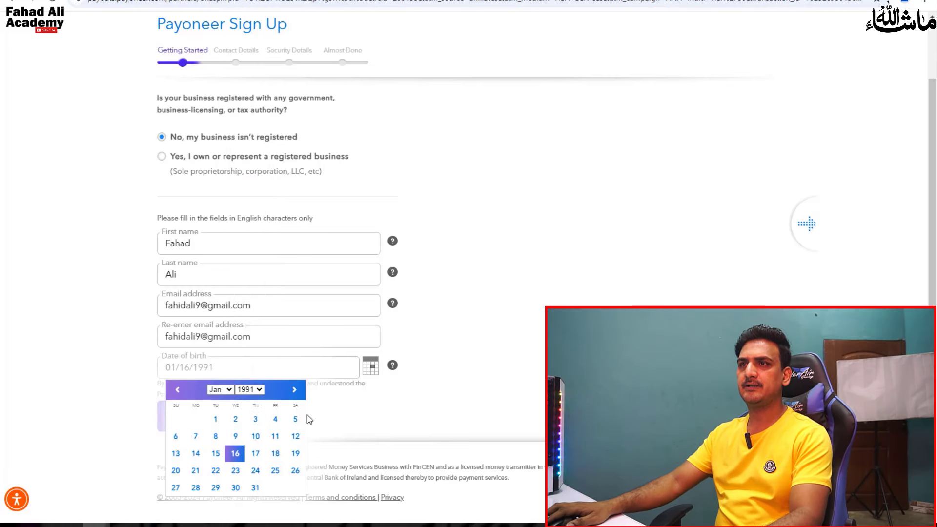
{"action": "left_click", "coordinate": [236, 456]}
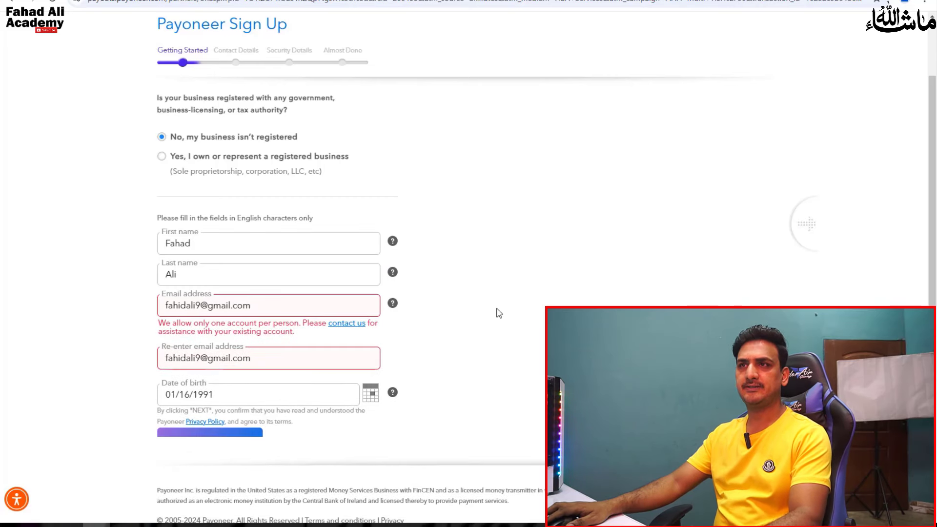
- Replace the rejected email with a new address, confirm it in Re-enter email, and submit
{"action": "left_click_drag", "start_coordinate": [342, 309], "coordinate": [79, 318]}
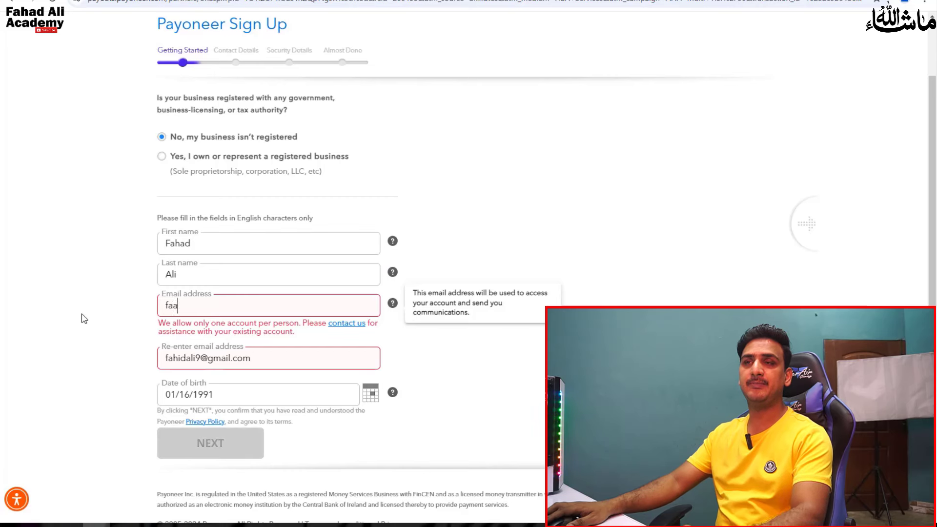
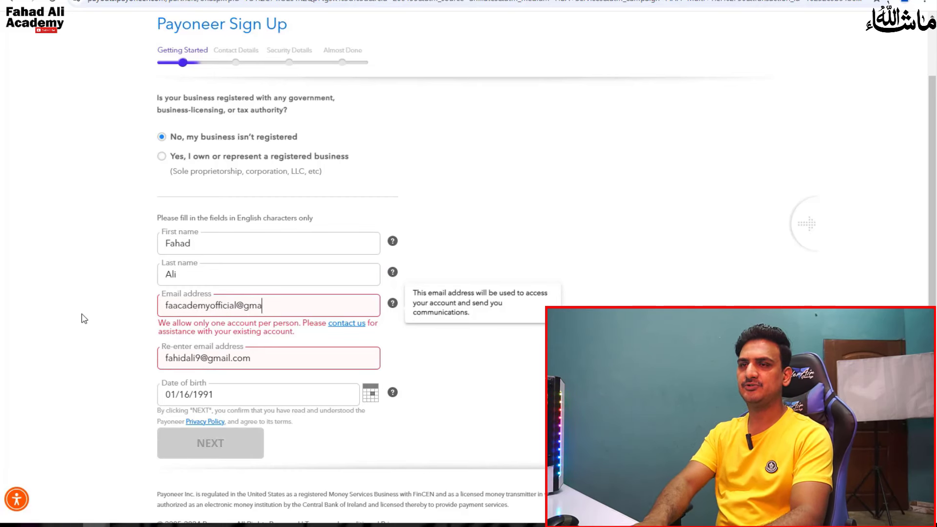
{"action": "key", "text": "ctrl+a"}
{"action": "key", "text": "ctrl+c"}
{"action": "left_click", "coordinate": [272, 360]}
{"action": "key", "text": "ctrl+a"}
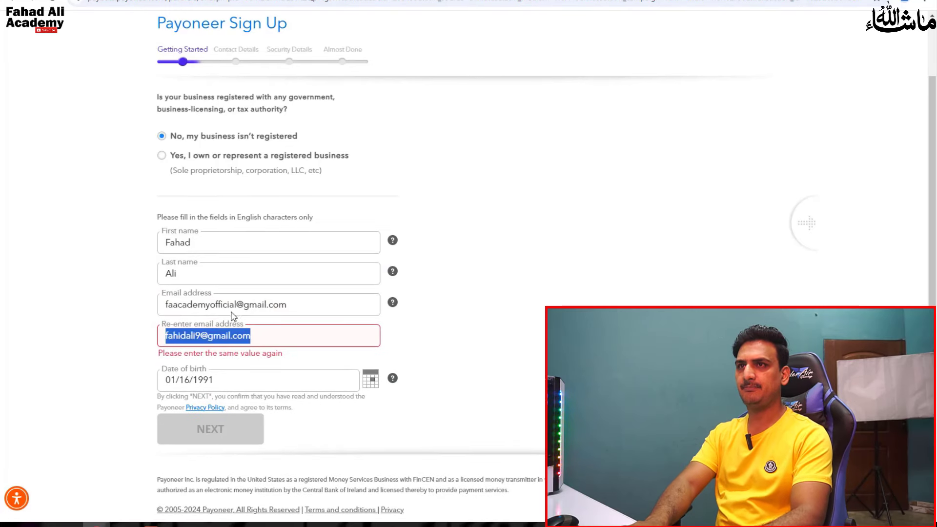
{"action": "key", "text": "ctrl+v"}
{"action": "left_click", "coordinate": [503, 368]}
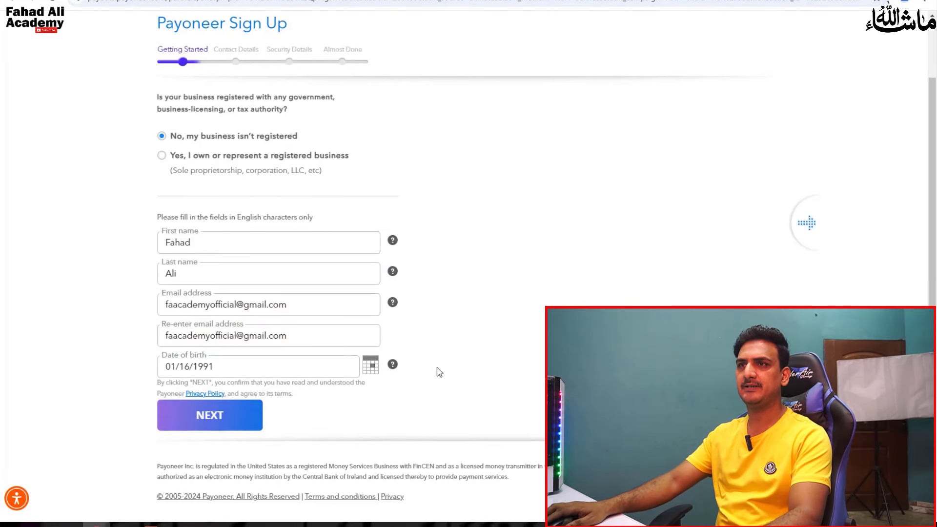
{"action": "left_click", "coordinate": [242, 427]}
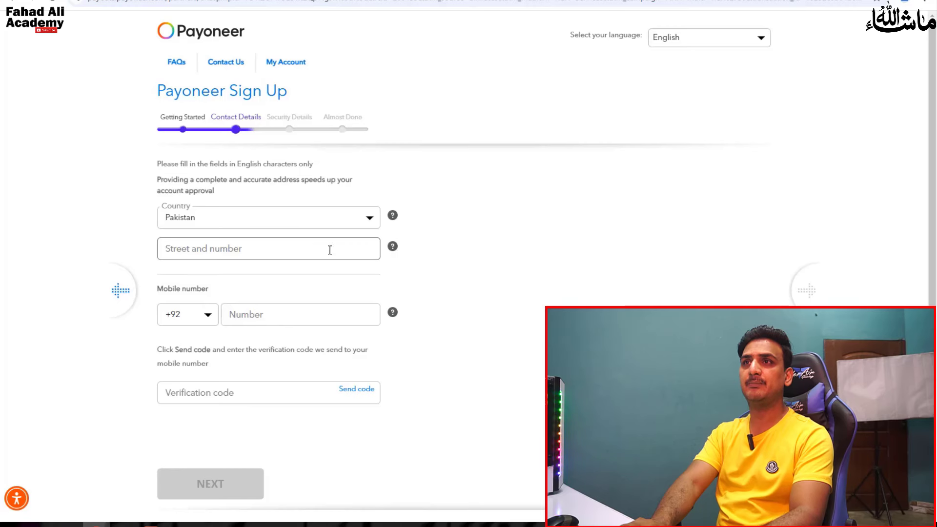
- Paste the street address from the notes into the Street and number field
{"action": "left_click", "coordinate": [126, 522]}
{"action": "left_click", "coordinate": [80, 490]}
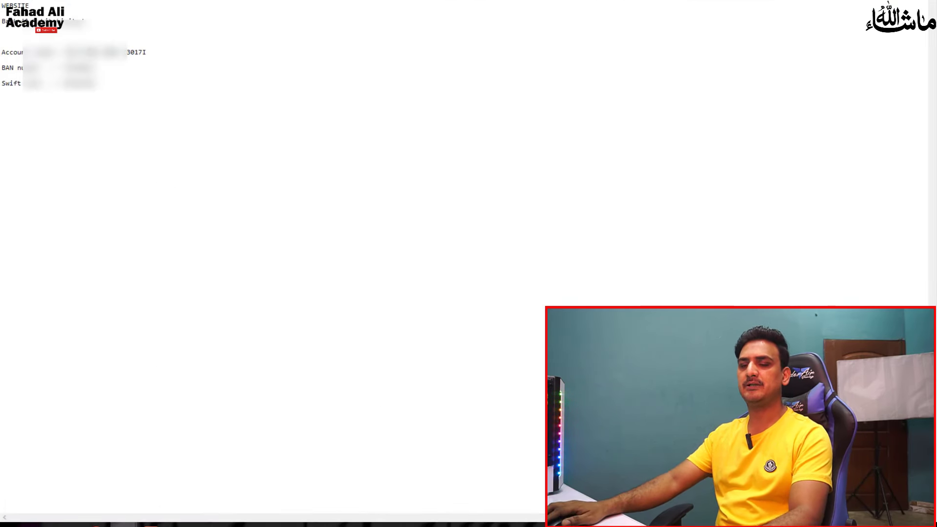
{"action": "key", "text": "alt+Tab"}
{"action": "left_click", "coordinate": [258, 249]}
{"action": "key", "text": "ctrl+v"}
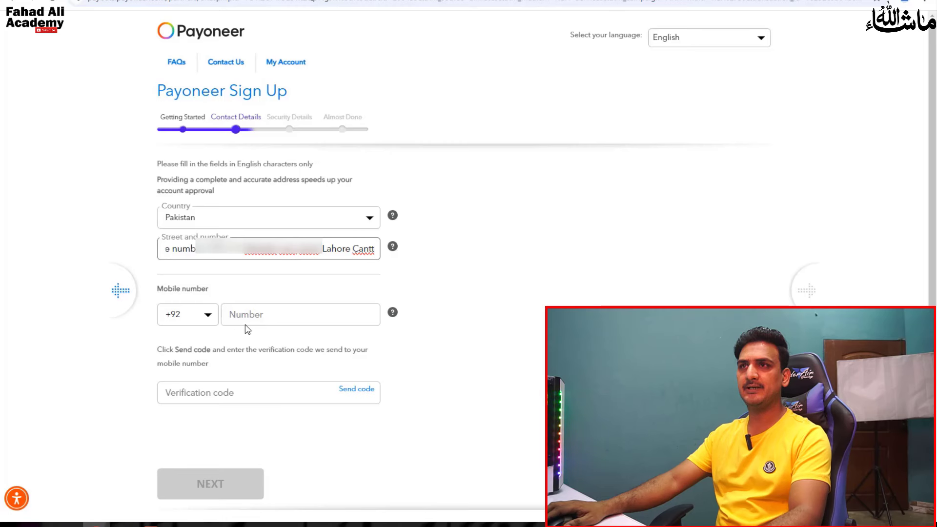
- Fill in the mobile number field on the Contact Details step
{"action": "left_click", "coordinate": [284, 317]}
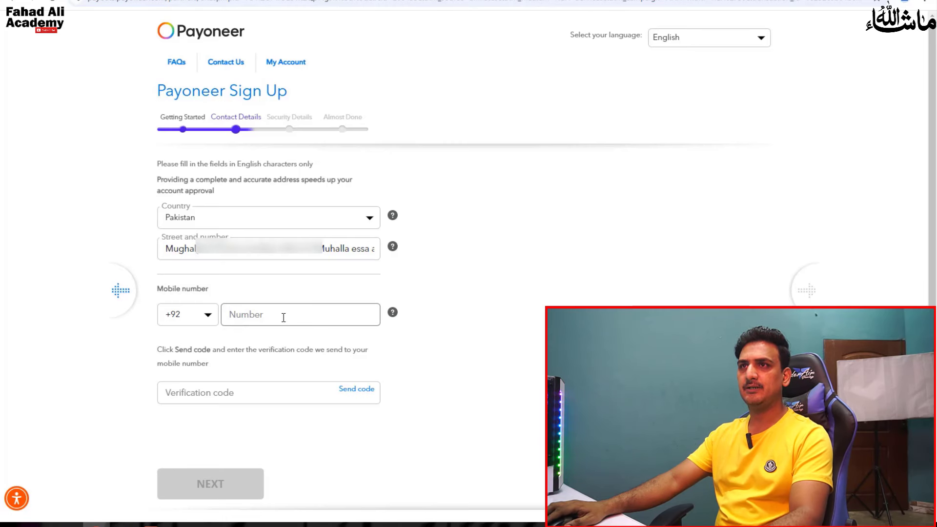
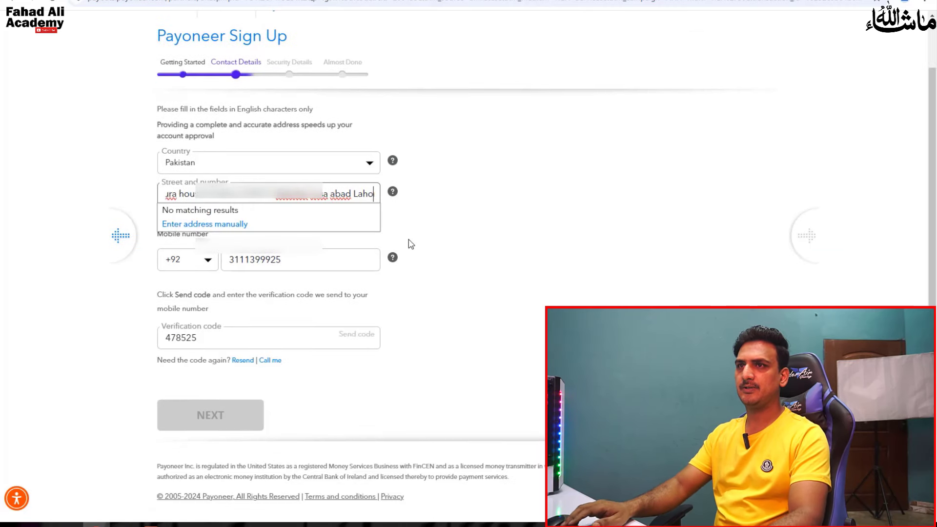
{"action": "type", "text": "Cantt"}
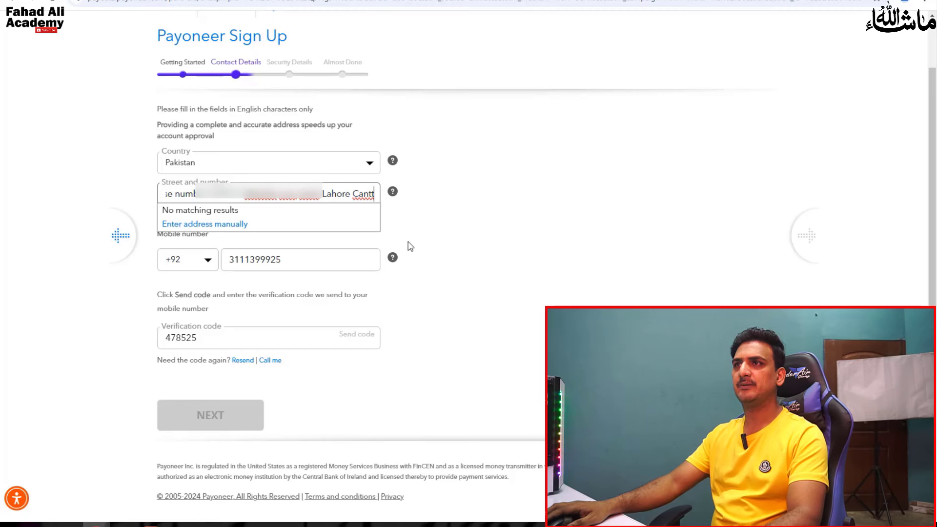
- Switch to manual address entry and enter city Lahore and postal code 54000
{"action": "left_click", "coordinate": [195, 225]}
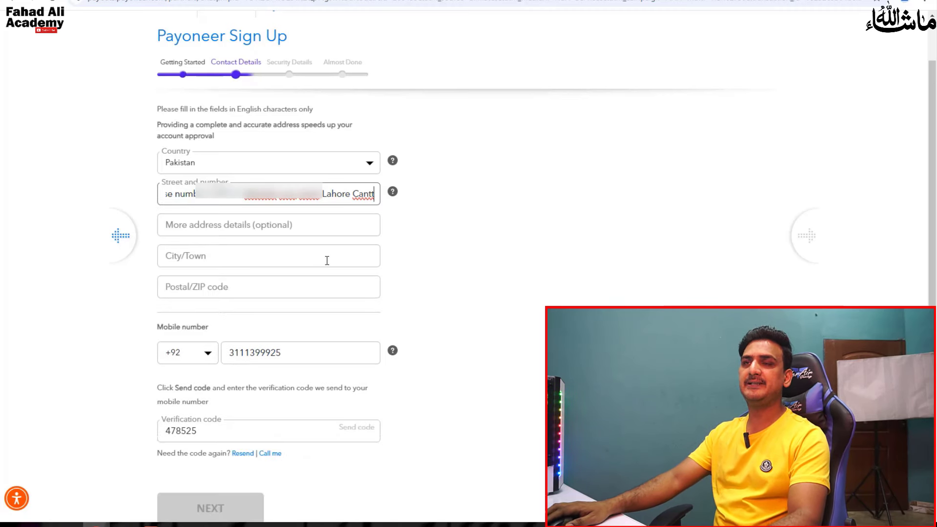
{"action": "left_click", "coordinate": [258, 253]}
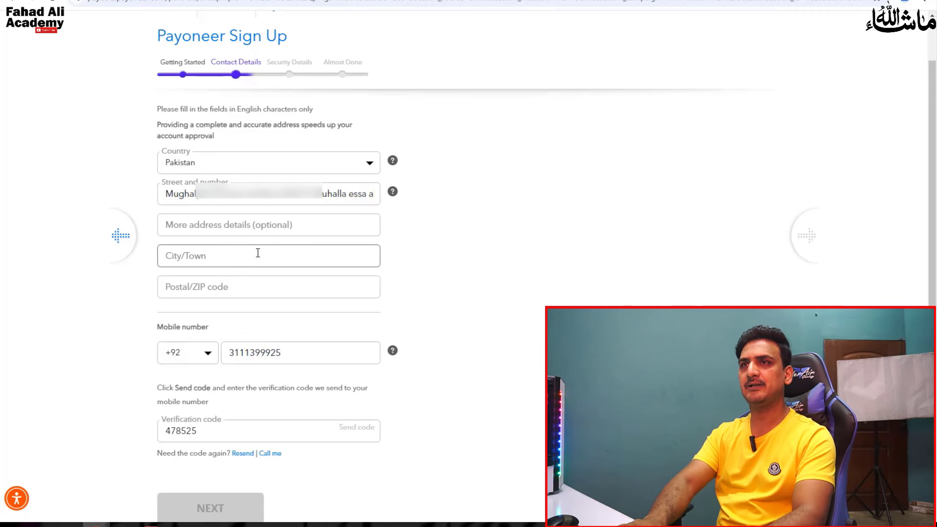
{"action": "type", "text": "Lahore"}
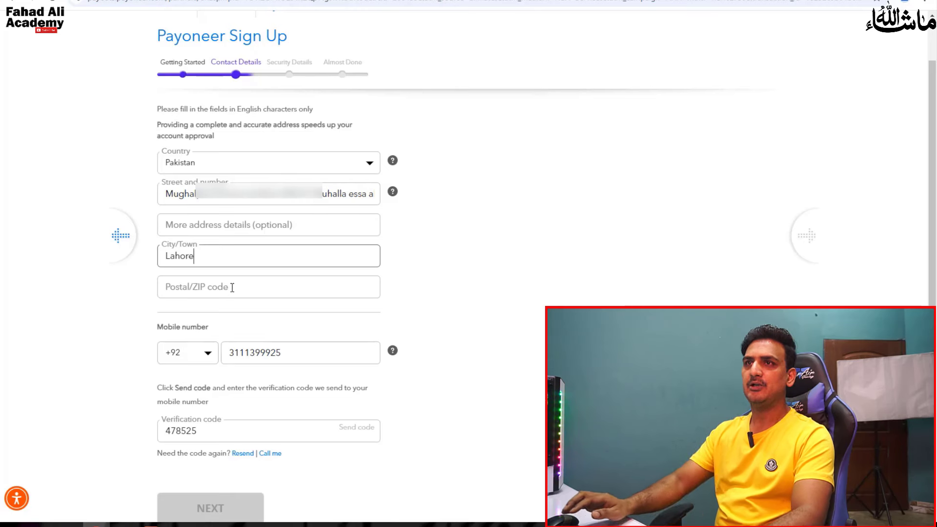
{"action": "left_click", "coordinate": [233, 287]}
{"action": "type", "text": "54000"}
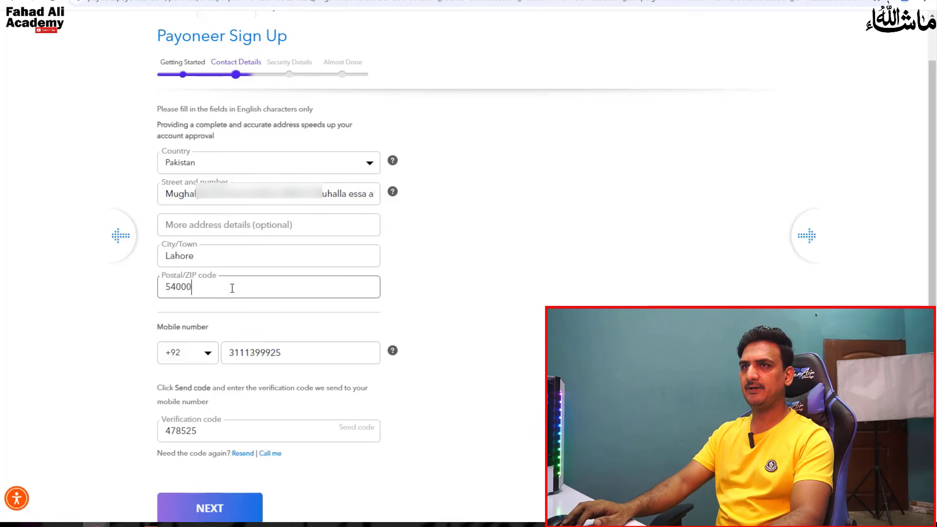
- Review the street address and submit the contact details
{"action": "left_click", "coordinate": [328, 196]}
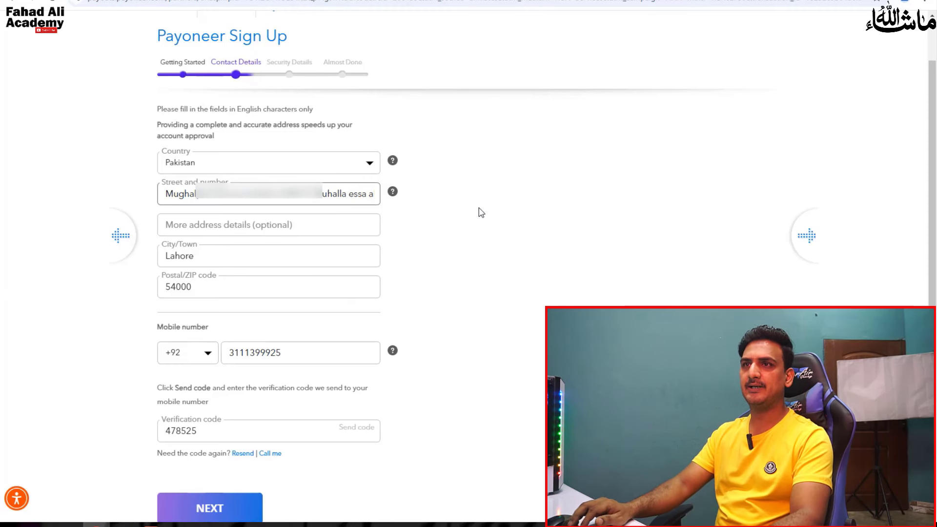
{"action": "key", "text": "Right"}
{"action": "key", "text": "Right"}
{"action": "key", "text": "Right"}
{"action": "key", "text": "Right"}
{"action": "key", "text": "Right"}
{"action": "key", "text": "Right"}
{"action": "key", "text": "Right"}
{"action": "key", "text": "Right"}
{"action": "key", "text": "Right"}
{"action": "key", "text": "Right"}
{"action": "key", "text": "Right"}
{"action": "key", "text": "Right"}
{"action": "key", "text": "Right"}
{"action": "key", "text": "Right"}
{"action": "key", "text": "Right"}
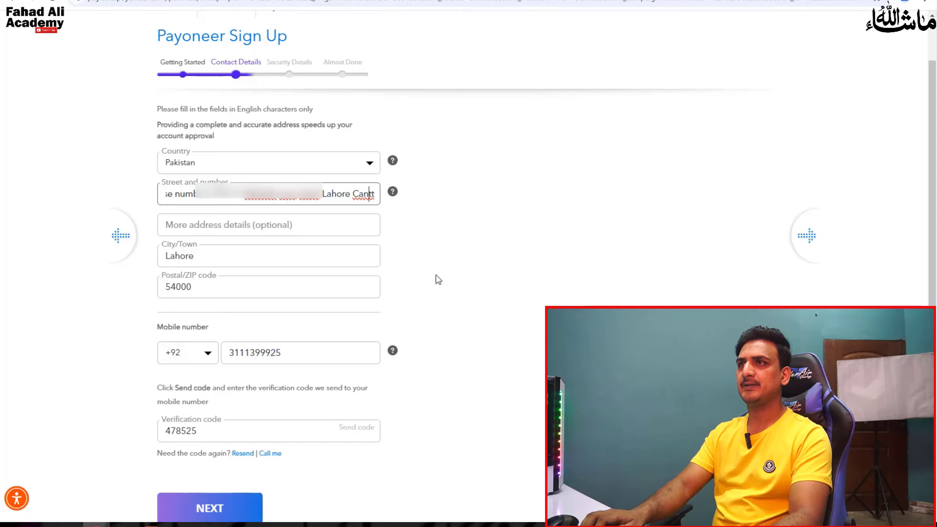
{"action": "scroll", "coordinate": [342, 371], "scroll_direction": "down", "scroll_amount": 1}
{"action": "left_click", "coordinate": [260, 461]}
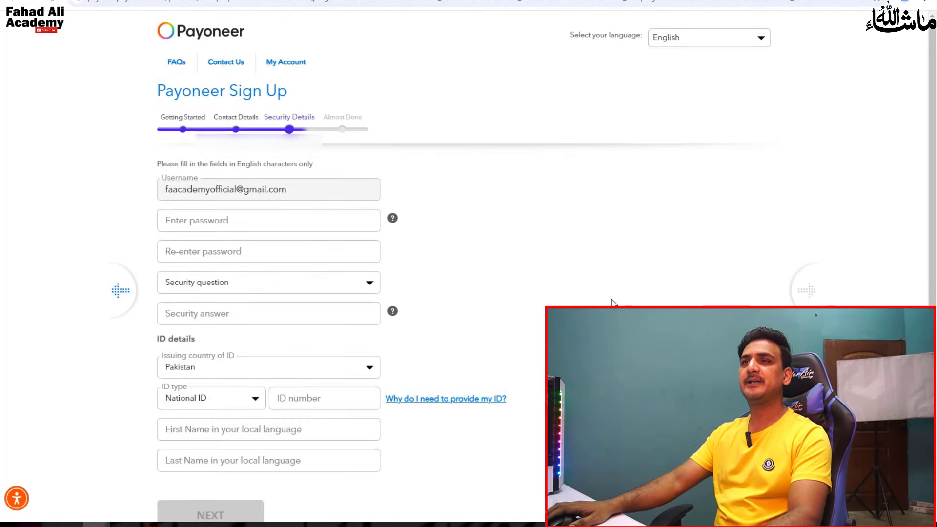
- Enter the account password and re-enter it to confirm
{"action": "left_click", "coordinate": [253, 224]}
{"action": "type", "text": "••••••"}
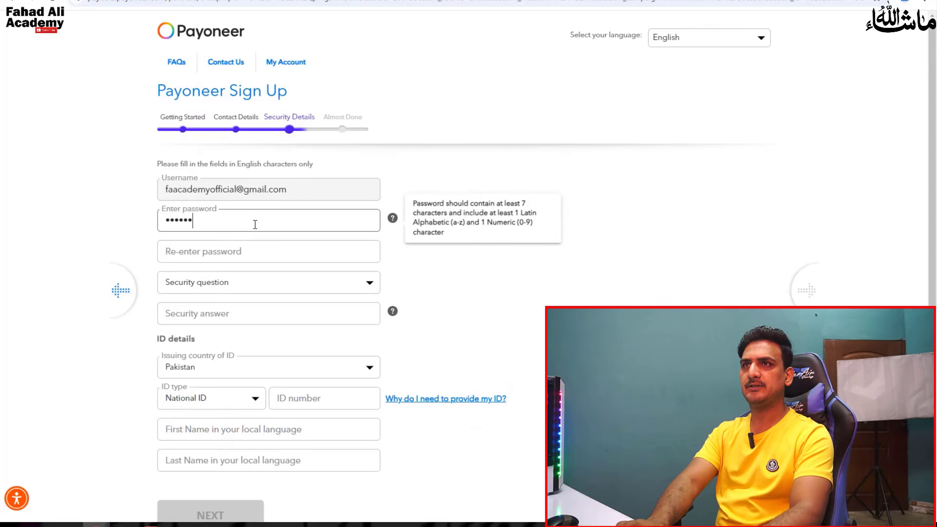
{"action": "type", "text": "•••••"}
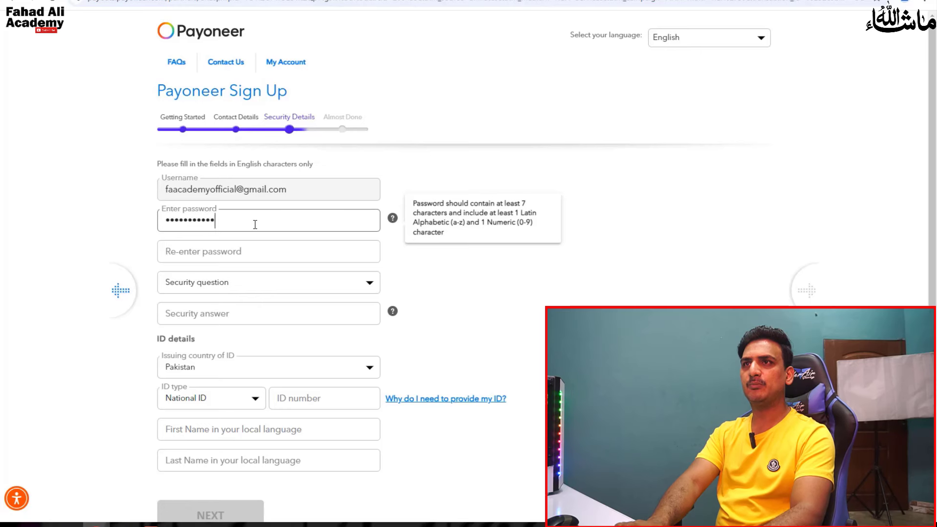
{"action": "type", "text": "••••"}
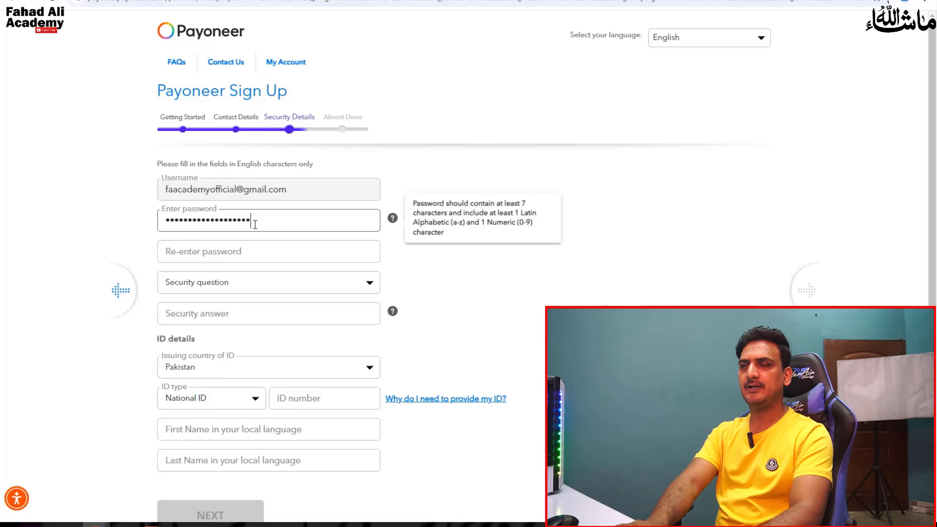
{"action": "key", "text": "Tab"}
{"action": "type", "text": "•••••••••"}
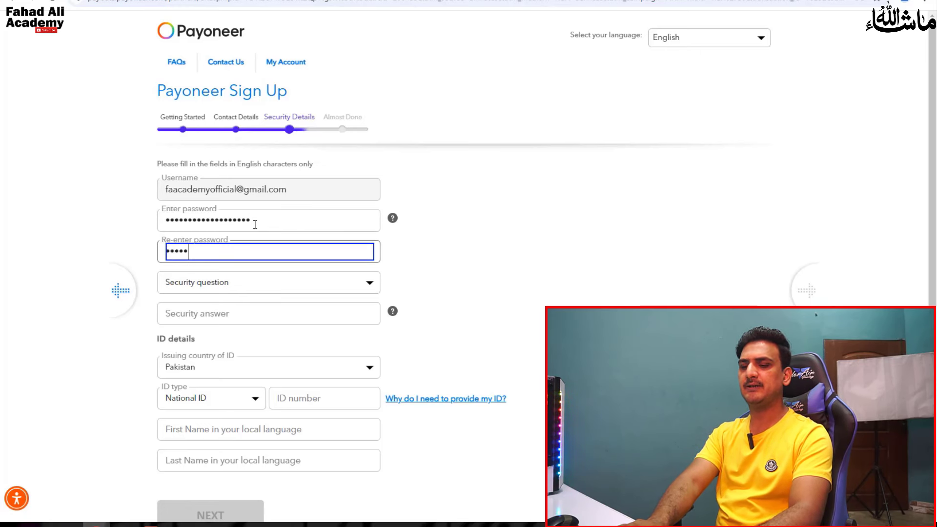
{"action": "type", "text": "•••••••"}
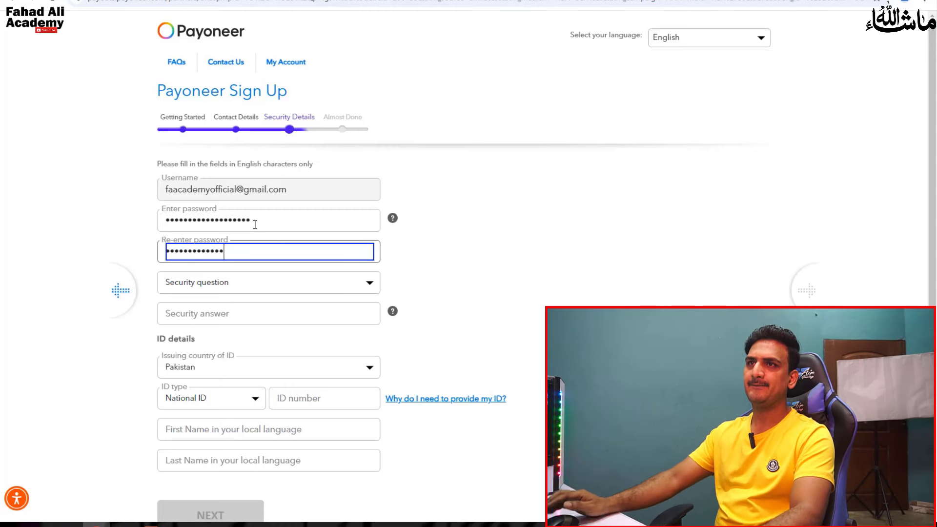
{"action": "type", "text": "••"}
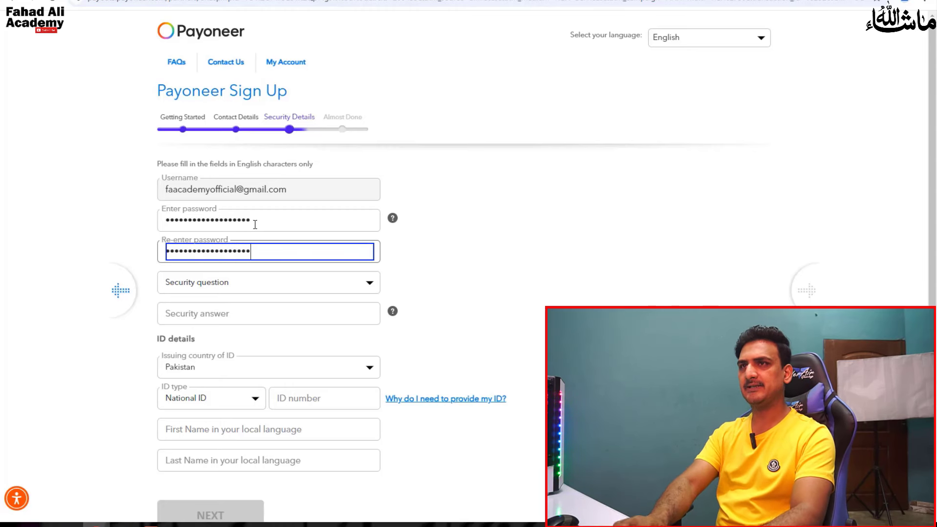
{"action": "left_click", "coordinate": [270, 283]}
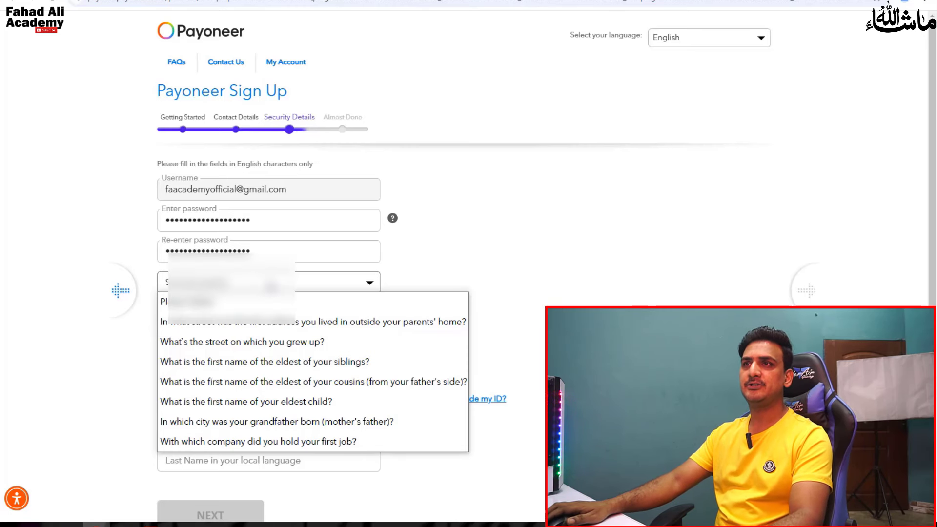
- Choose the first-job security question and enter its answer
{"action": "left_click", "coordinate": [270, 441]}
{"action": "left_click", "coordinate": [261, 322]}
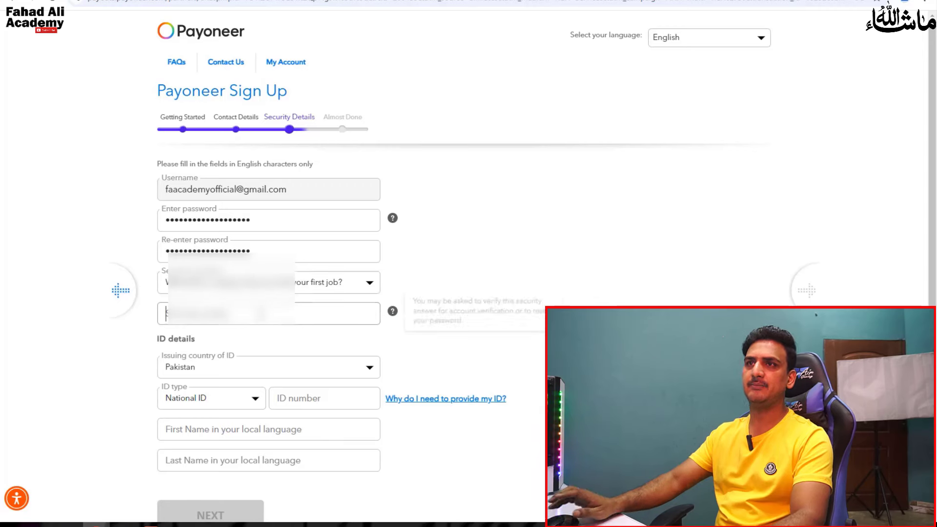
{"action": "type", "text": "a"}
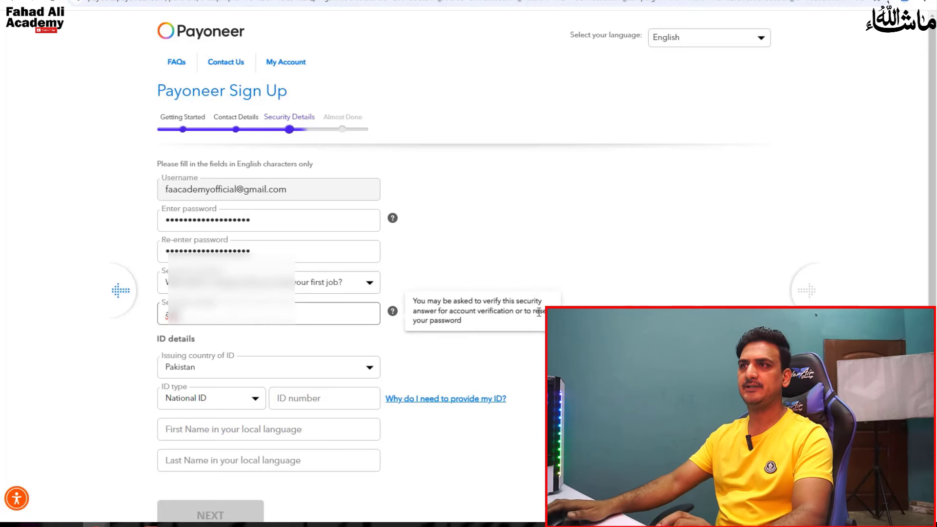
{"action": "scroll", "coordinate": [385, 329], "scroll_direction": "down", "scroll_amount": 1}
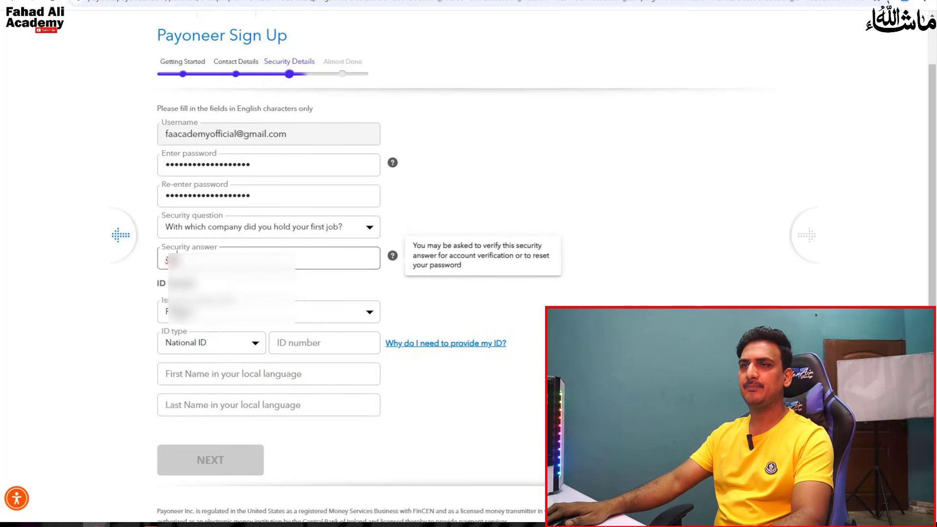
{"action": "left_click", "coordinate": [132, 305]}
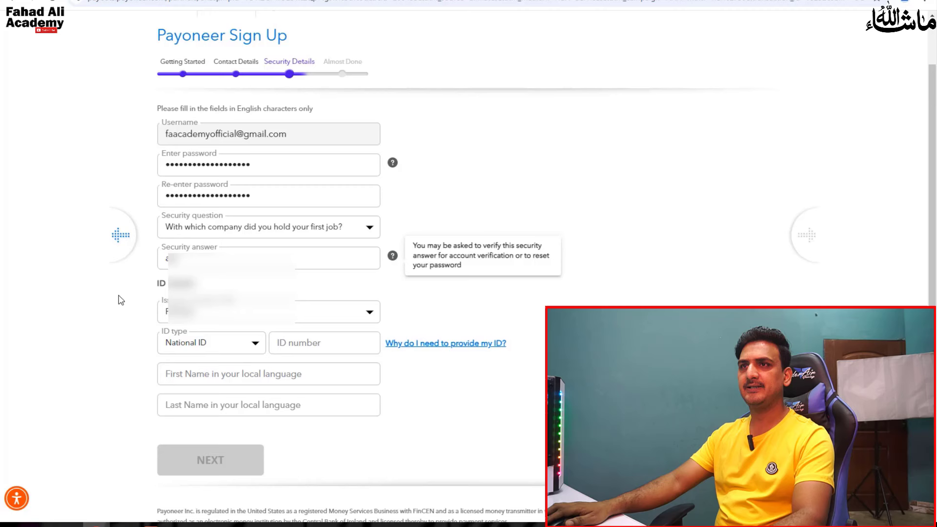
- Keep National ID as the ID type, enter the ID number, and open a new tab
{"action": "left_click", "coordinate": [250, 345]}
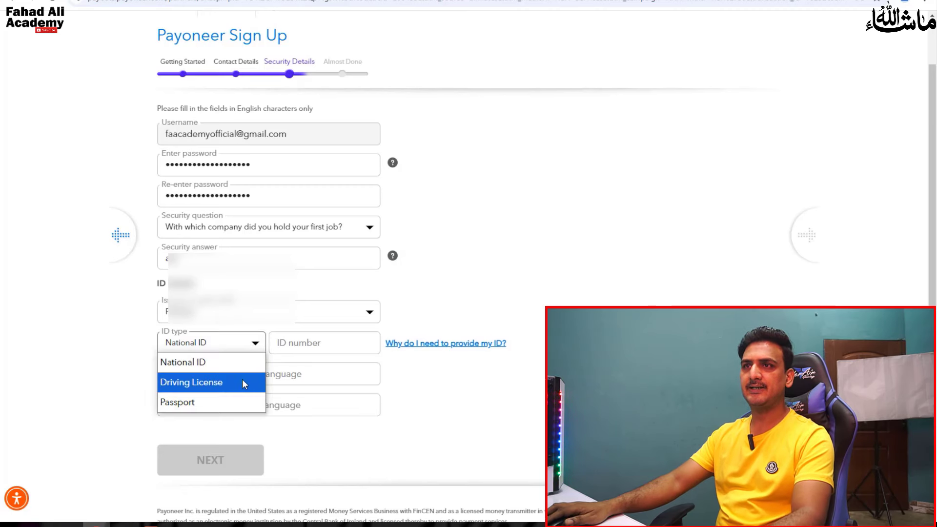
{"action": "left_click", "coordinate": [238, 348]}
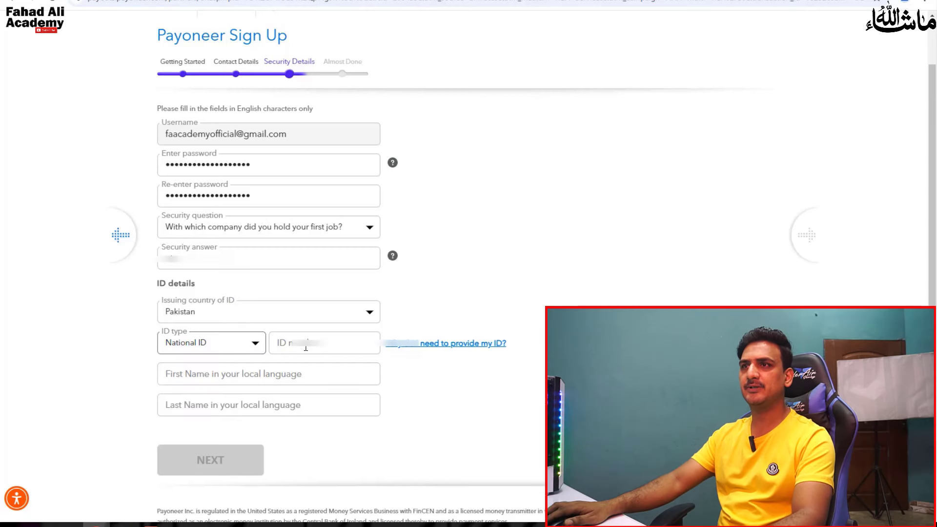
{"action": "left_click", "coordinate": [351, 348]}
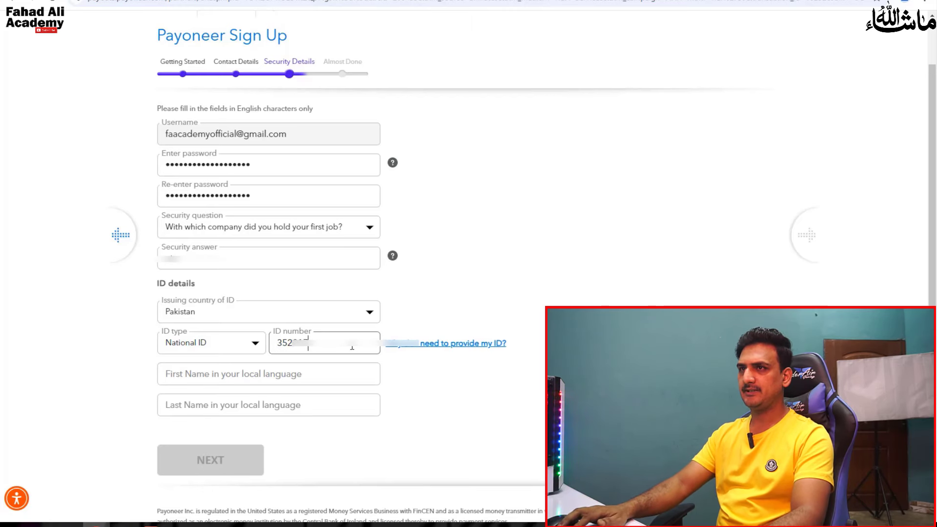
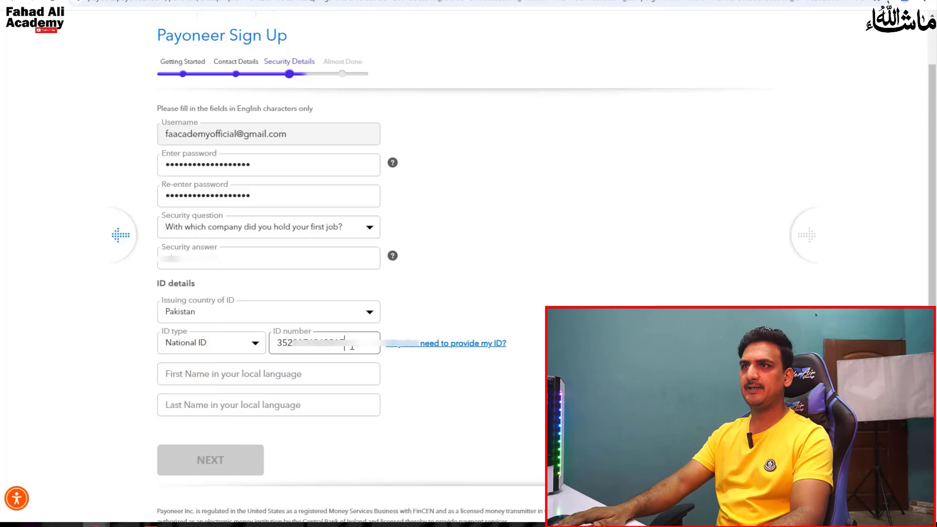
{"action": "left_click", "coordinate": [339, 377]}
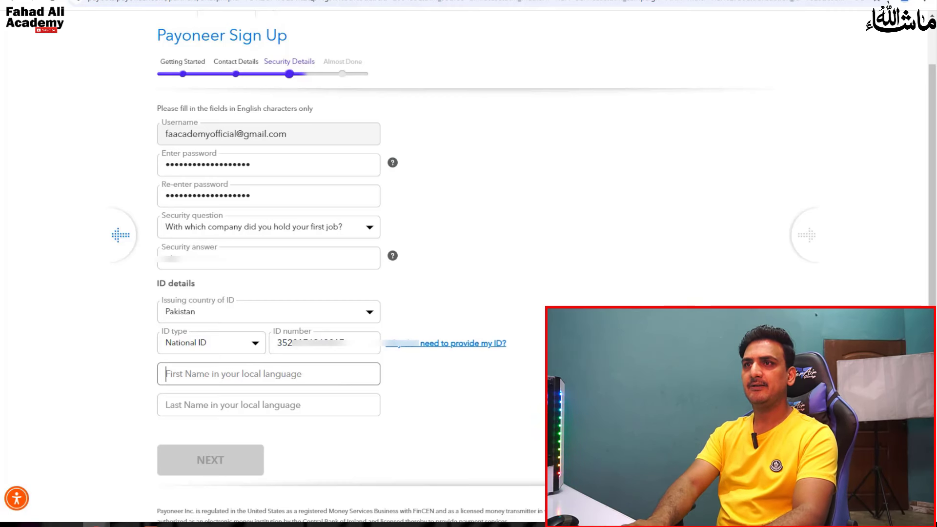
{"action": "key", "text": "ctrl+t"}
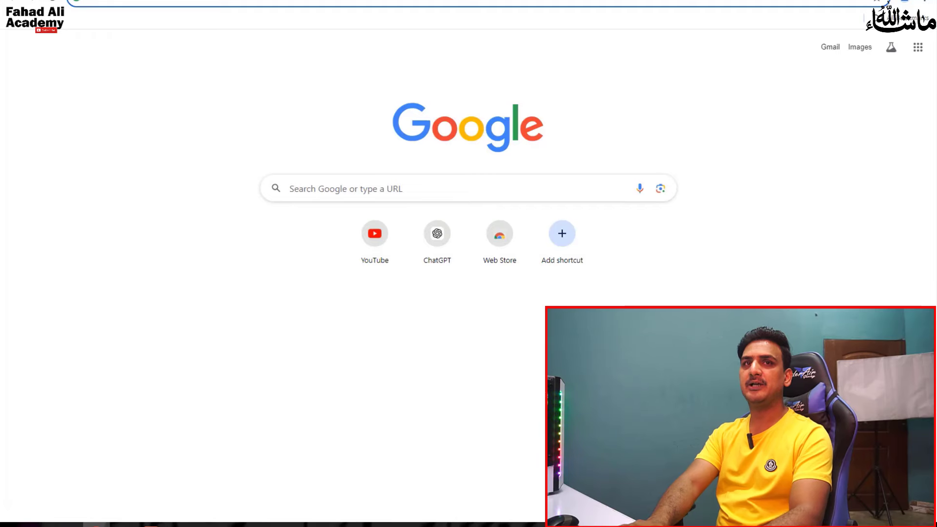
- Search 'input tool' and open the Google Input Tools try-it-out page
{"action": "type", "text": "inpu"}
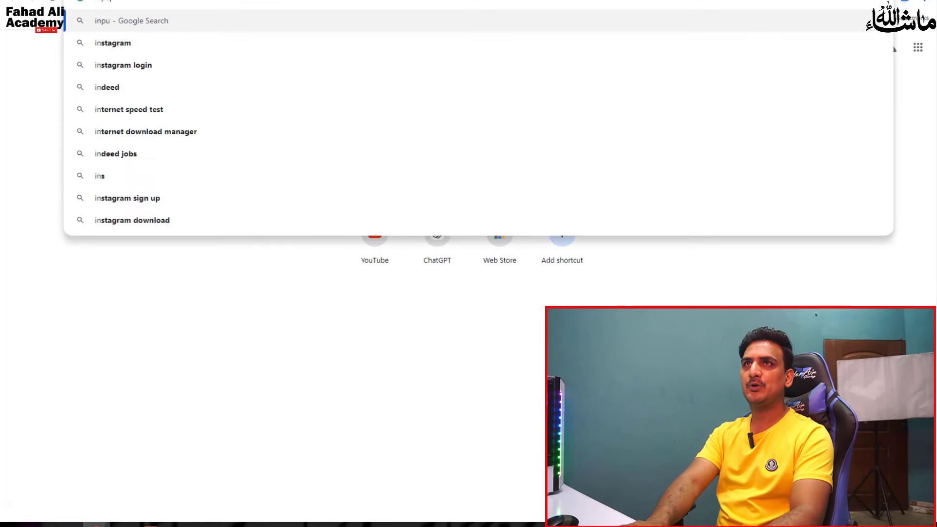
{"action": "type", "text": "t tool"}
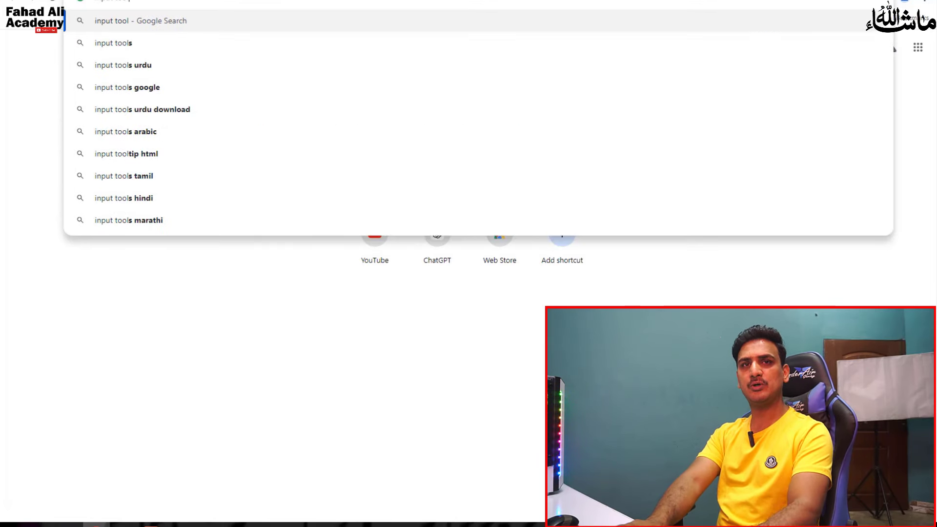
{"action": "key", "text": "Return"}
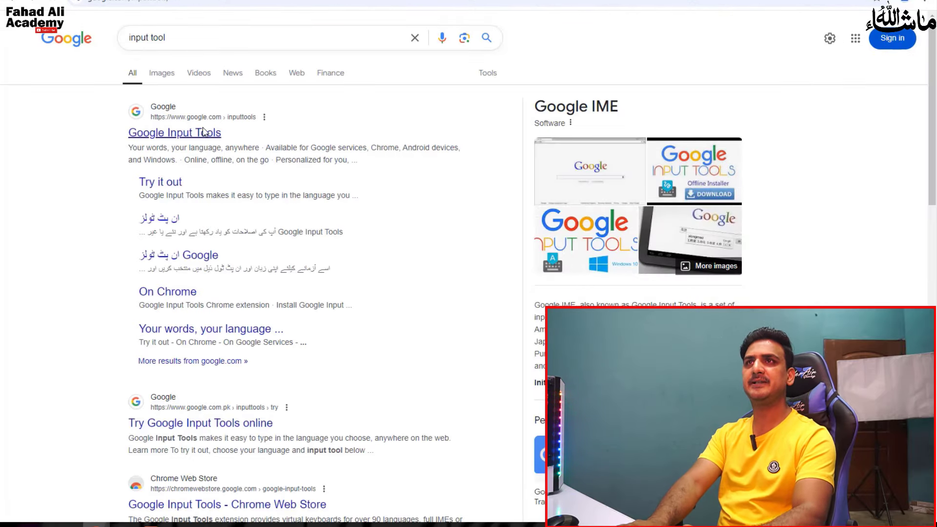
{"action": "left_click", "coordinate": [204, 132]}
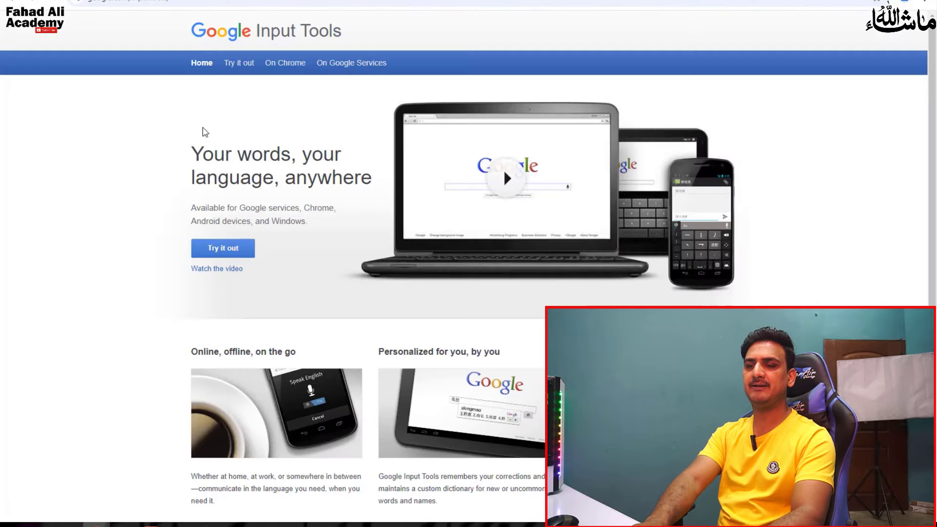
{"action": "left_click", "coordinate": [237, 251]}
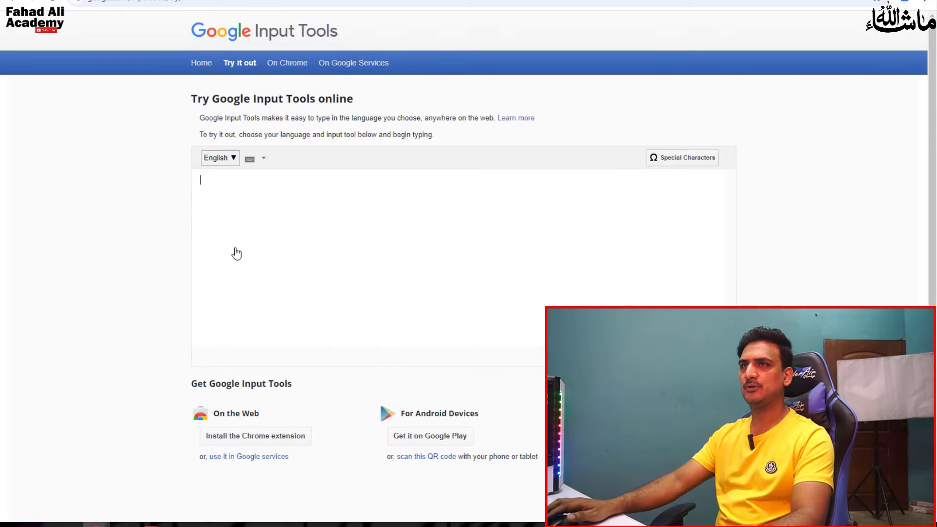
- Switch Google Input Tools to Urdu, type the first name phonetically, and select the Urdu result
{"action": "left_click", "coordinate": [234, 158]}
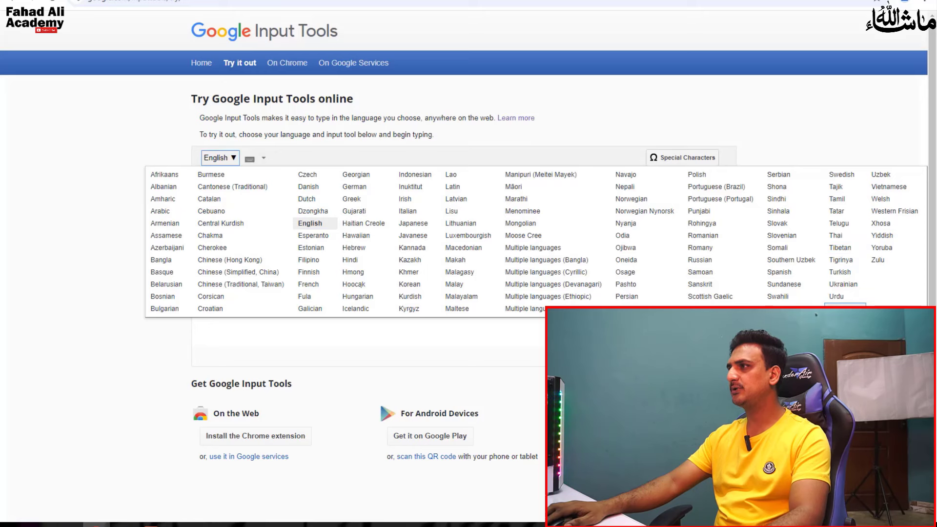
{"action": "left_click", "coordinate": [837, 297]}
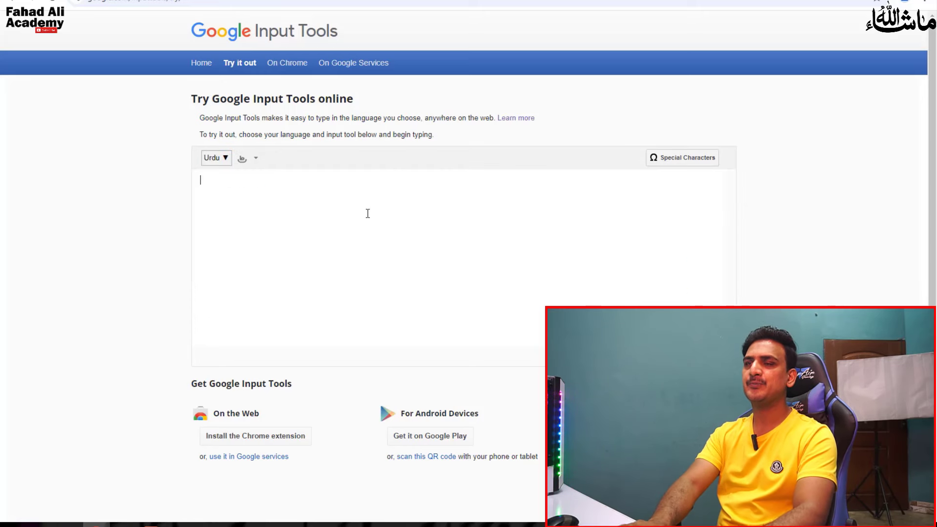
{"action": "type", "text": "f"}
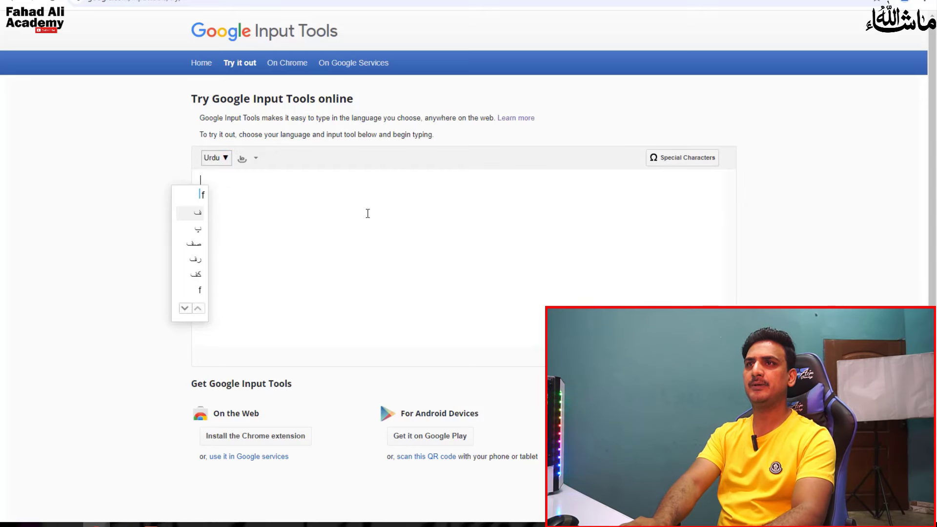
{"action": "type", "text": "od"}
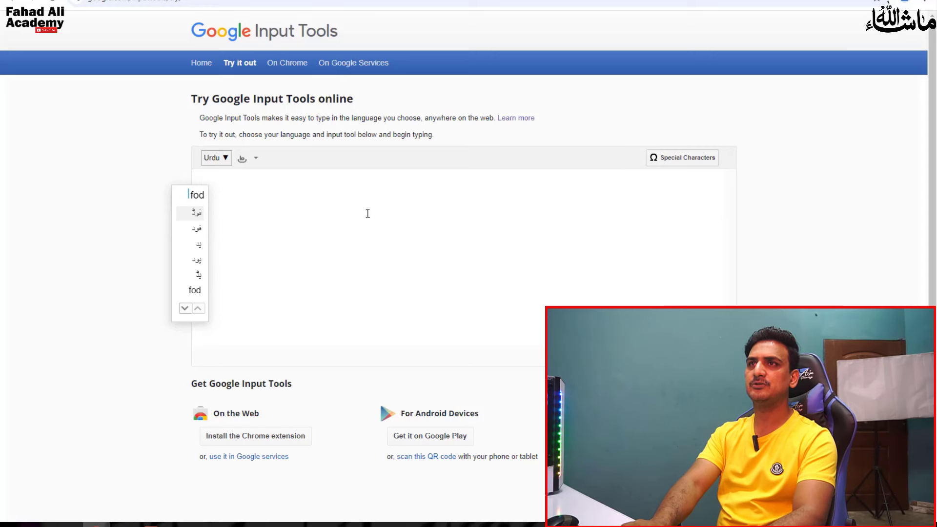
{"action": "key", "text": "BackSpace"}
{"action": "key", "text": "BackSpace"}
{"action": "type", "text": "hd"}
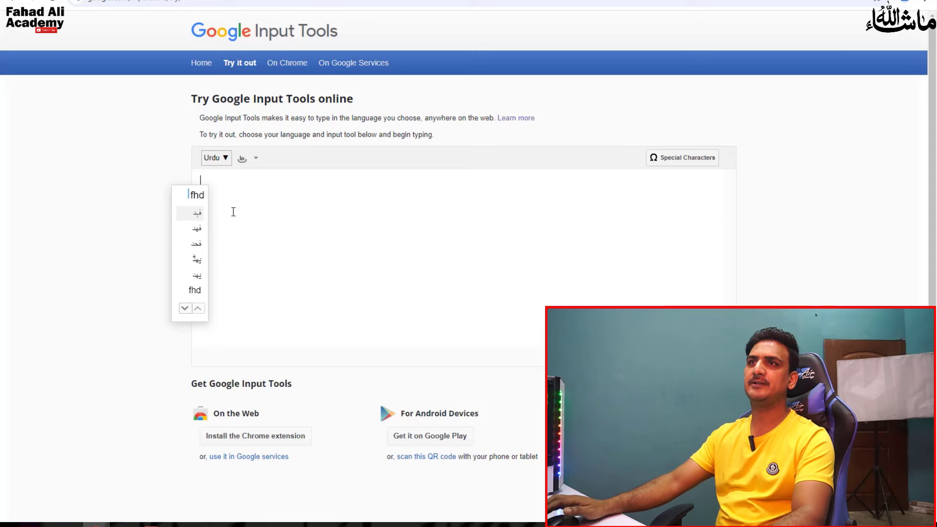
{"action": "left_click", "coordinate": [201, 215]}
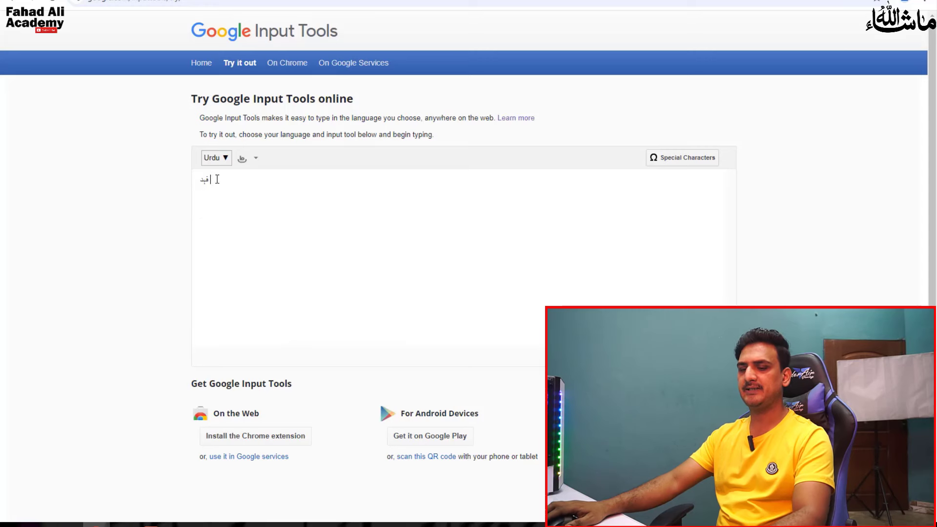
{"action": "left_click_drag", "start_coordinate": [217, 179], "coordinate": [172, 184]}
{"action": "key", "text": "ctrl+c"}
- Paste the Urdu first name into the local-language First Name field
{"action": "key", "text": "ctrl+Tab"}
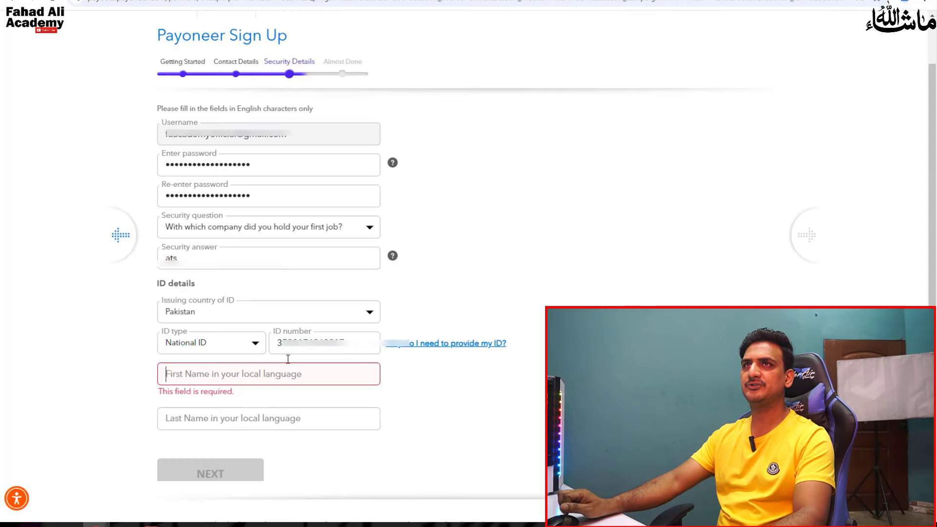
{"action": "left_click", "coordinate": [332, 377]}
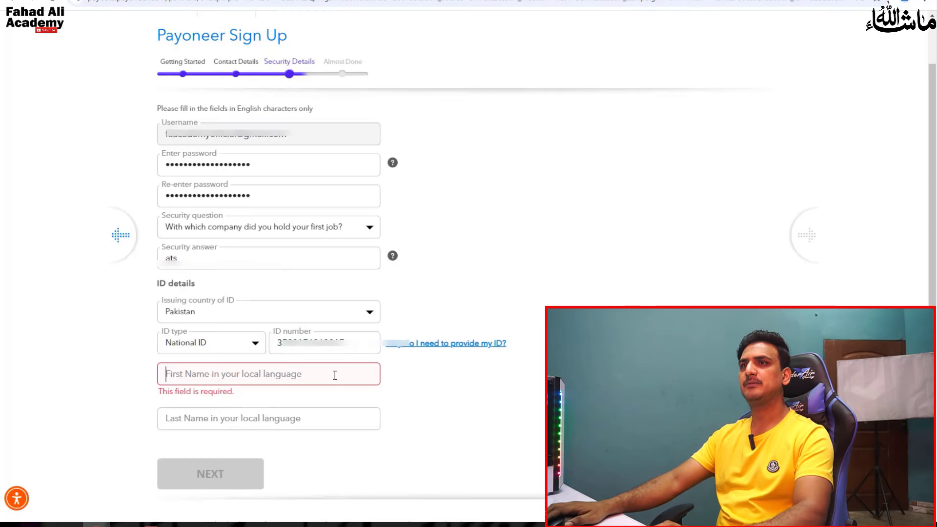
{"action": "key", "text": "ctrl+v"}
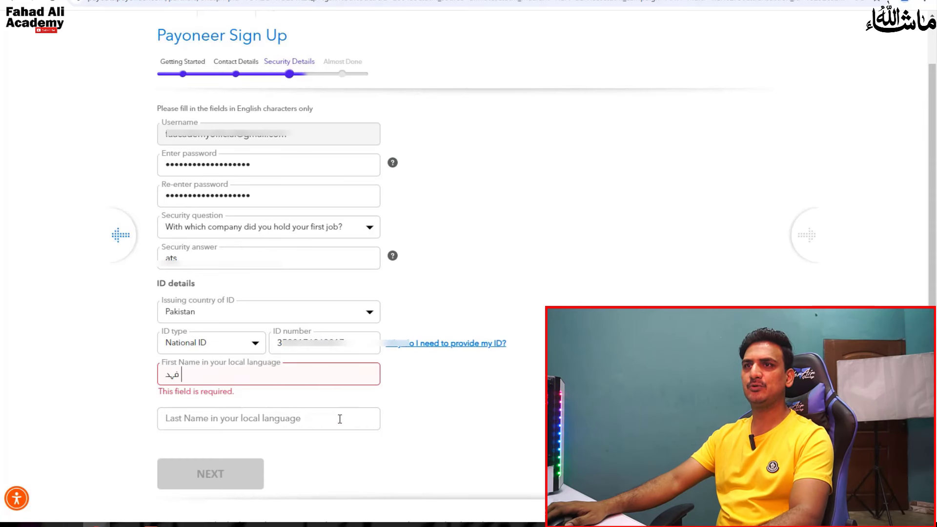
{"action": "left_click", "coordinate": [339, 416]}
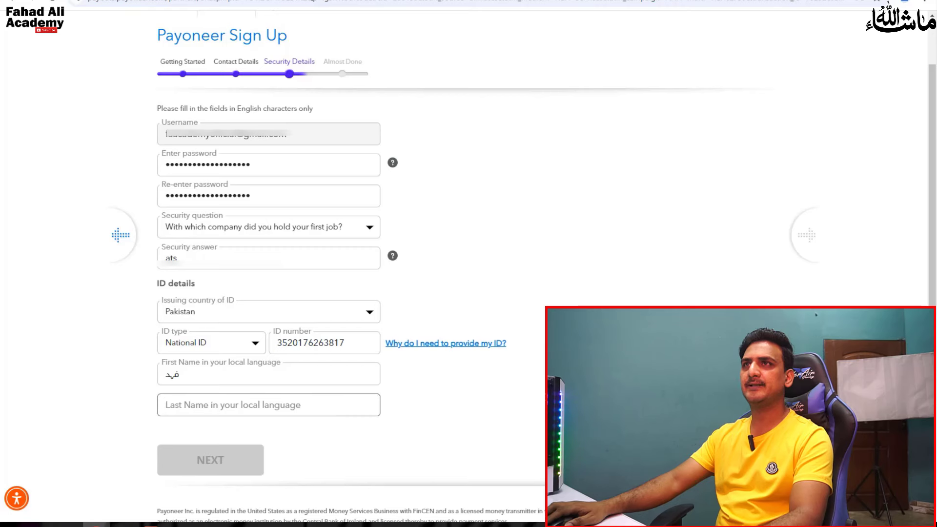
- Write the last name in Urdu in Input Tools and copy it
{"action": "key", "text": "ctrl+Tab"}
{"action": "type", "text": "a"}
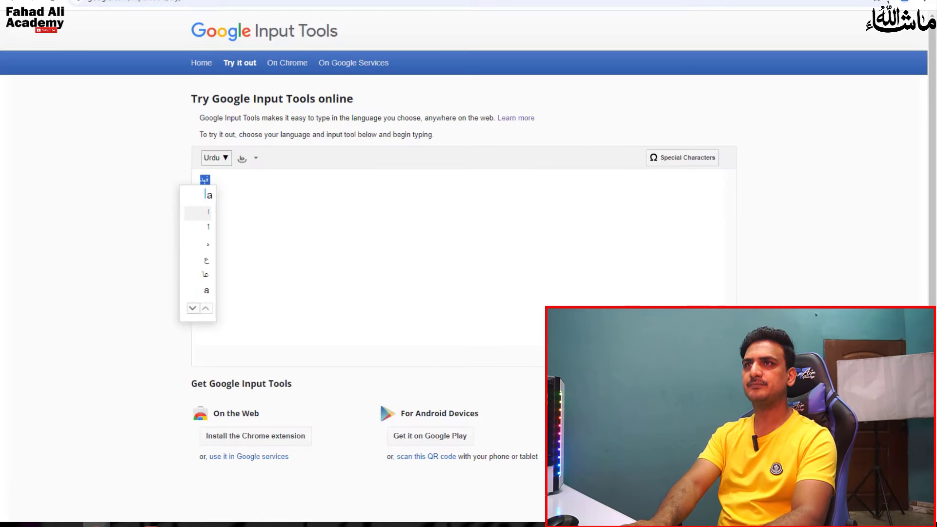
{"action": "type", "text": "li"}
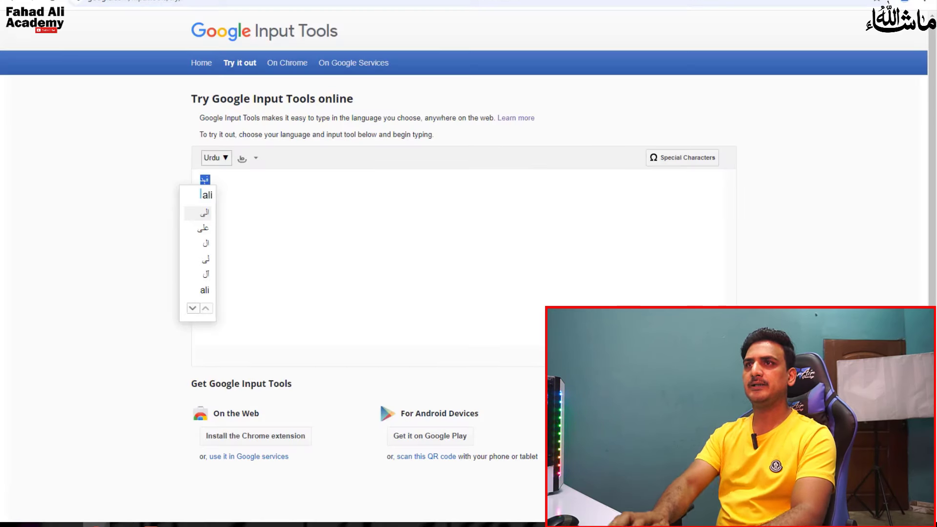
{"action": "left_click", "coordinate": [205, 228]}
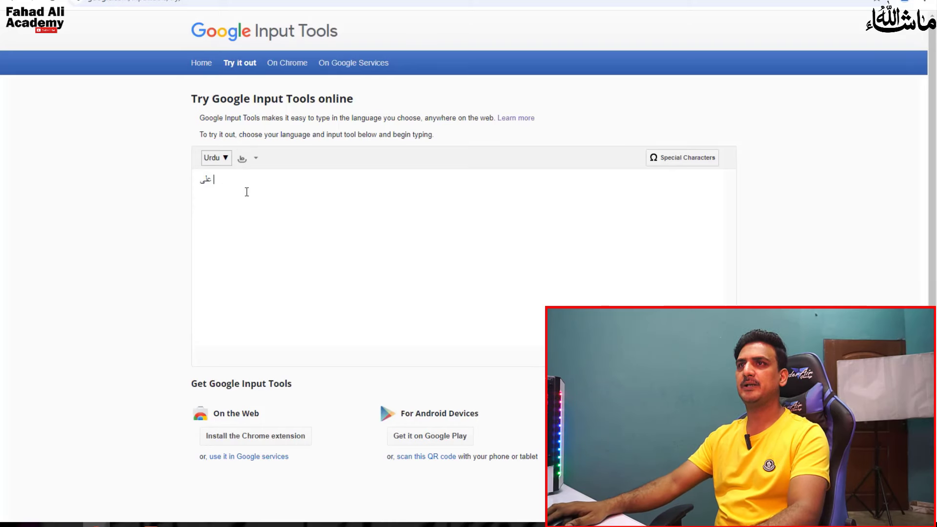
{"action": "key", "text": "ctrl+c"}
{"action": "key", "text": "ctrl+Tab"}
- Paste the Urdu last name and continue to the Almost Done bank account step
{"action": "key", "text": "ctrl+v"}
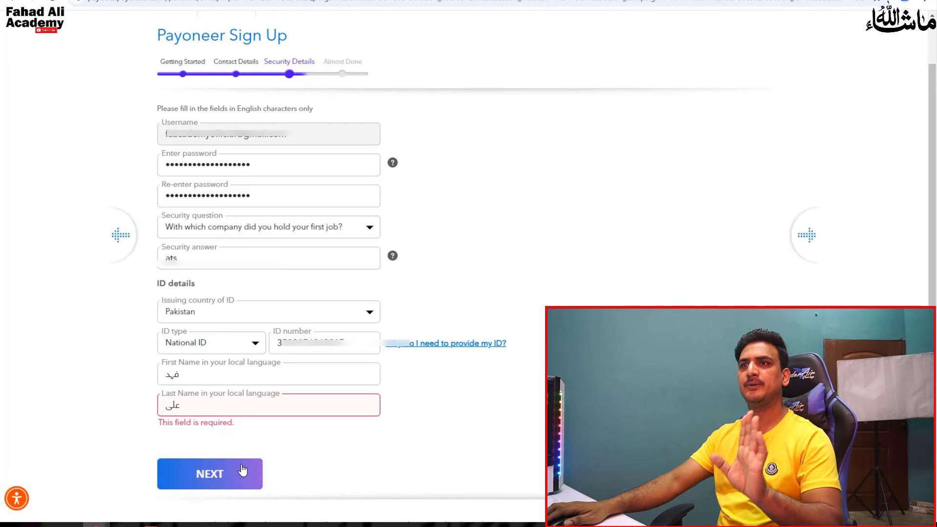
{"action": "left_click", "coordinate": [242, 470]}
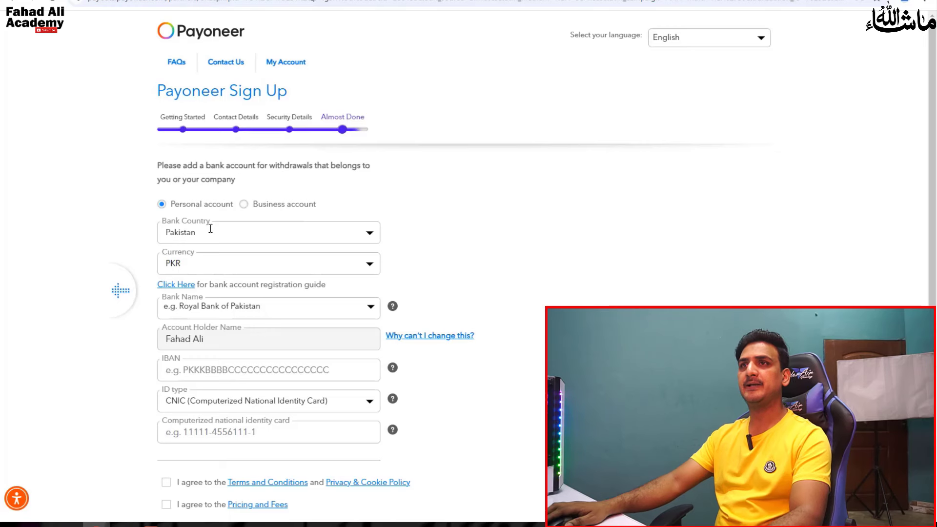
- Keep PKR as the withdrawal currency, choose Bank Al Habib Limited, and move to the IBAN field
{"action": "left_click", "coordinate": [202, 268]}
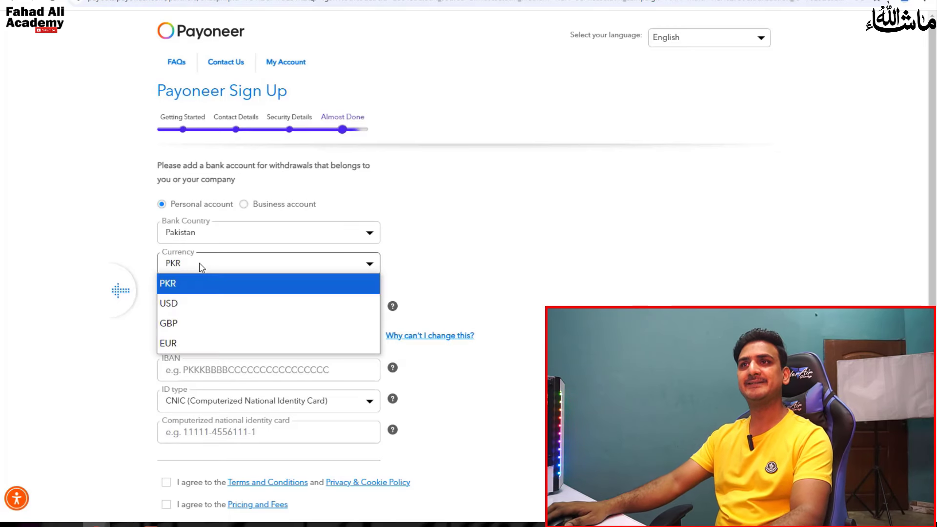
{"action": "left_click", "coordinate": [202, 267]}
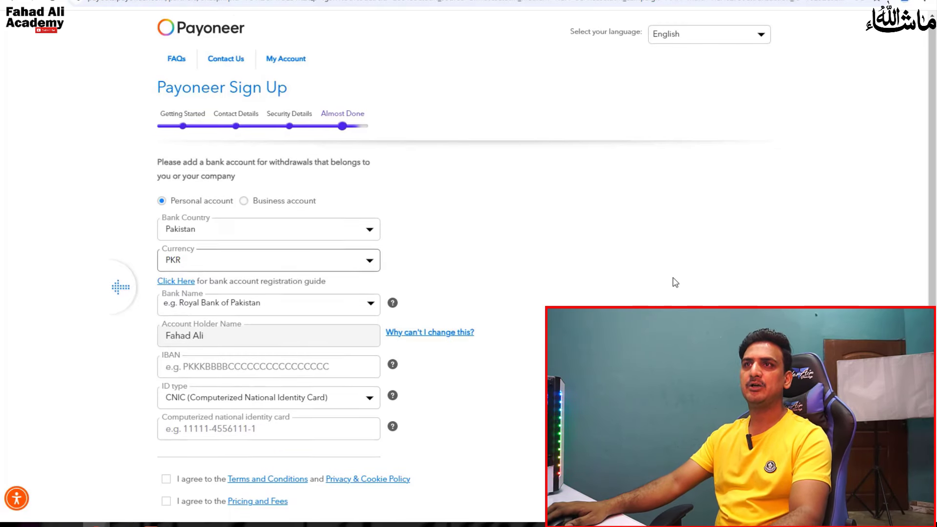
{"action": "scroll", "coordinate": [452, 240], "scroll_direction": "down", "scroll_amount": 3}
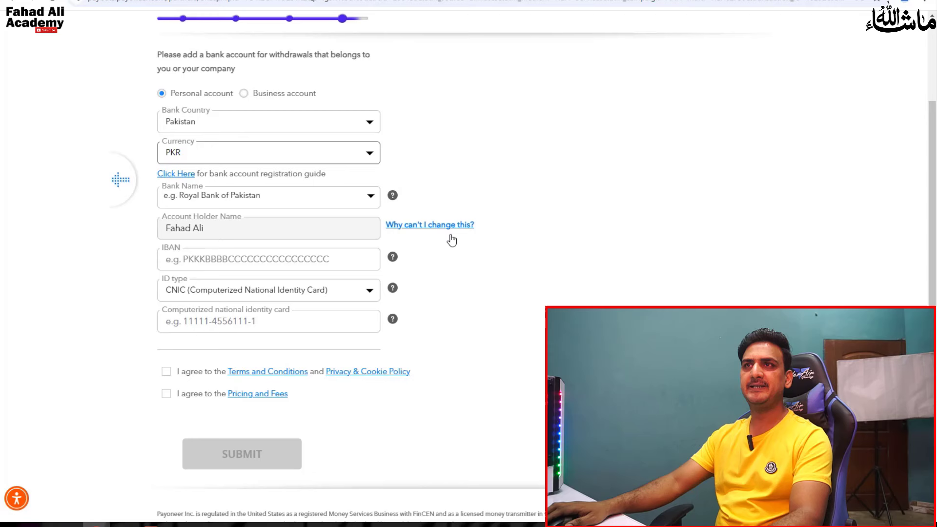
{"action": "left_click", "coordinate": [201, 205]}
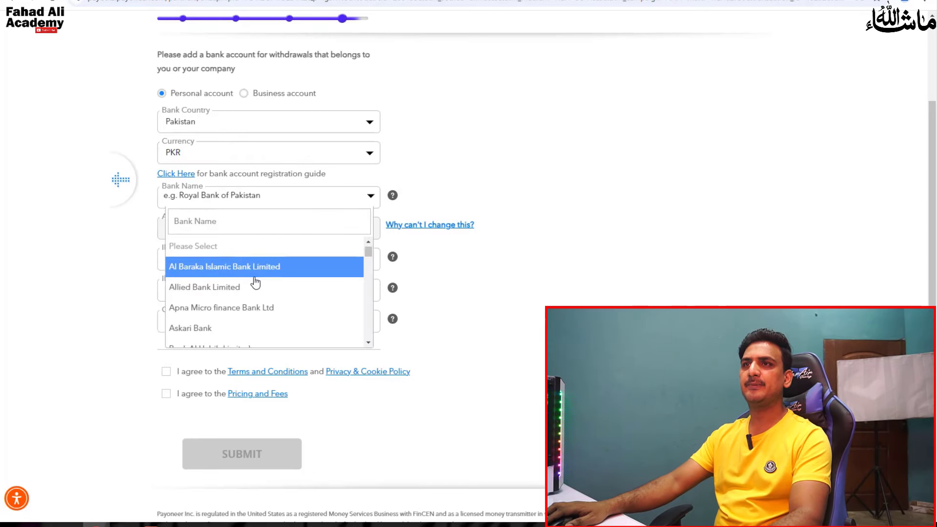
{"action": "scroll", "coordinate": [270, 282], "scroll_direction": "down", "scroll_amount": 1}
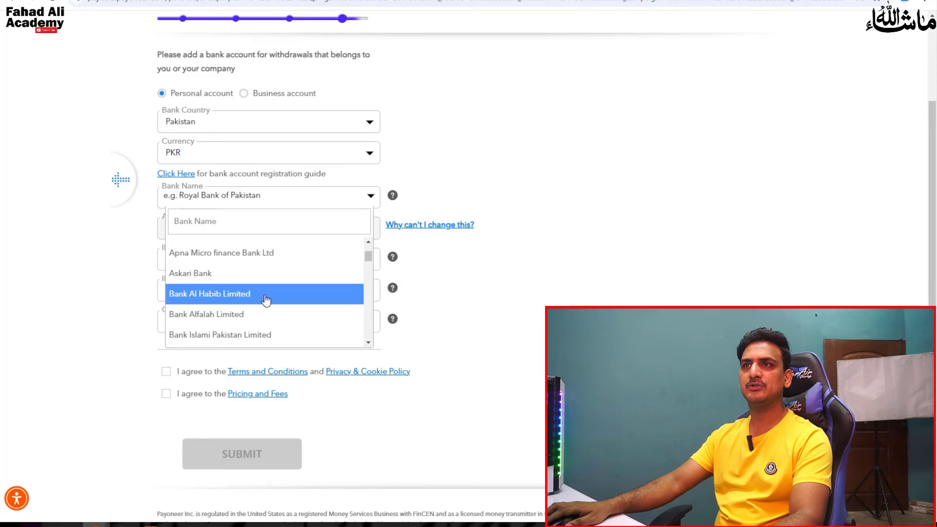
{"action": "left_click", "coordinate": [265, 299]}
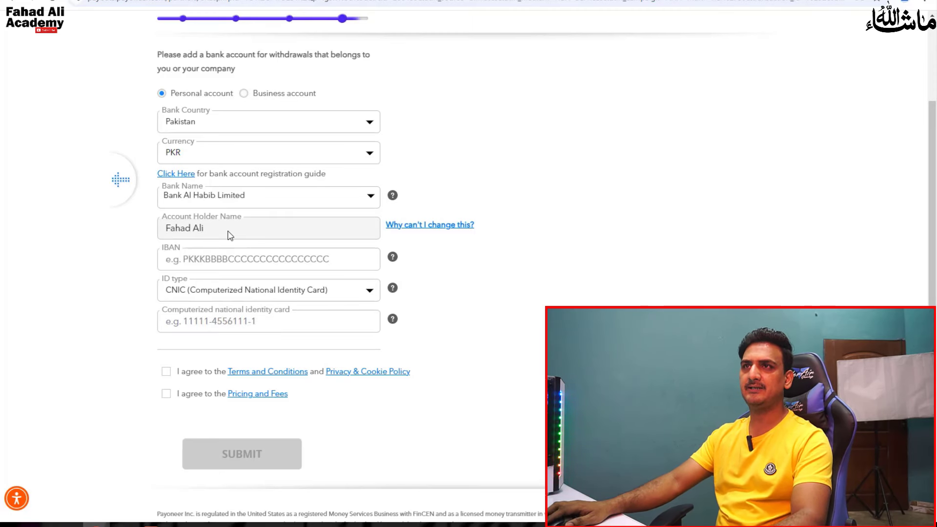
{"action": "left_click", "coordinate": [229, 260]}
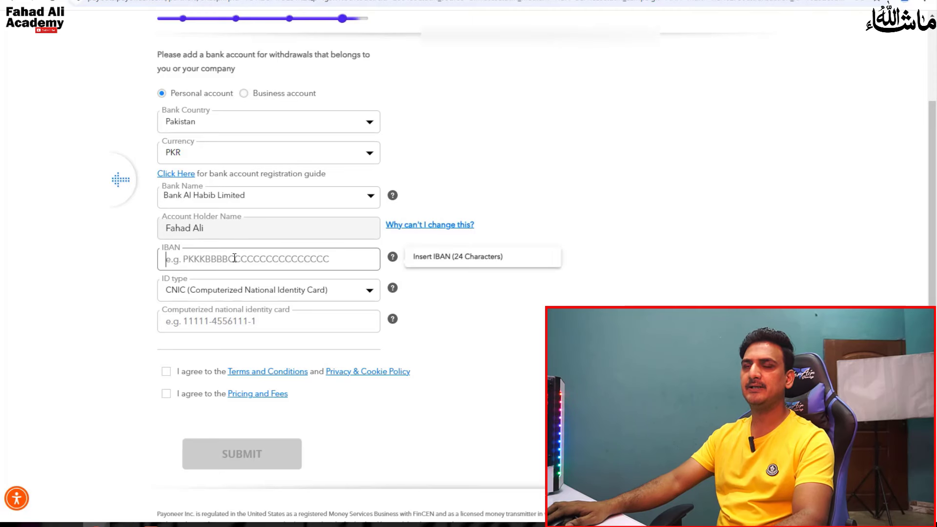
- Paste the account number copied from Notepad in as the IBAN and submit the application
{"action": "left_click", "coordinate": [122, 525]}
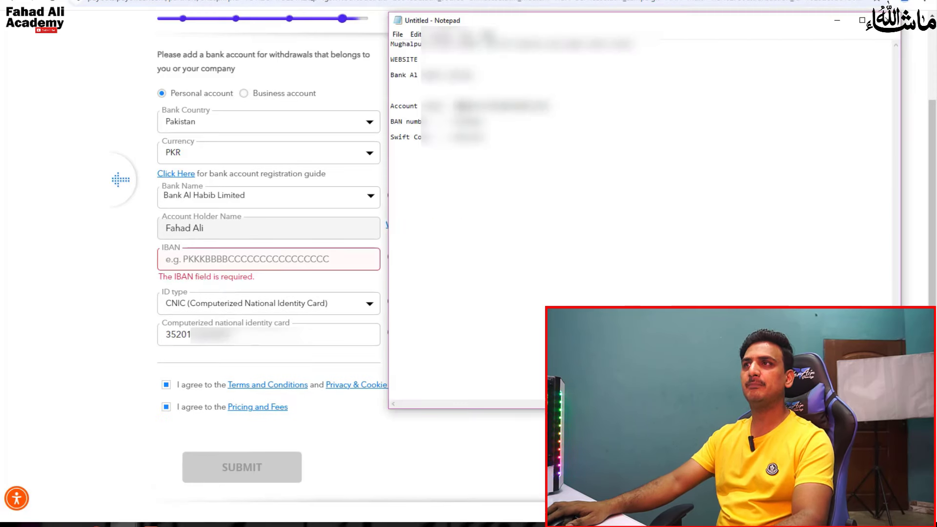
{"action": "left_click_drag", "start_coordinate": [455, 106], "coordinate": [552, 106]}
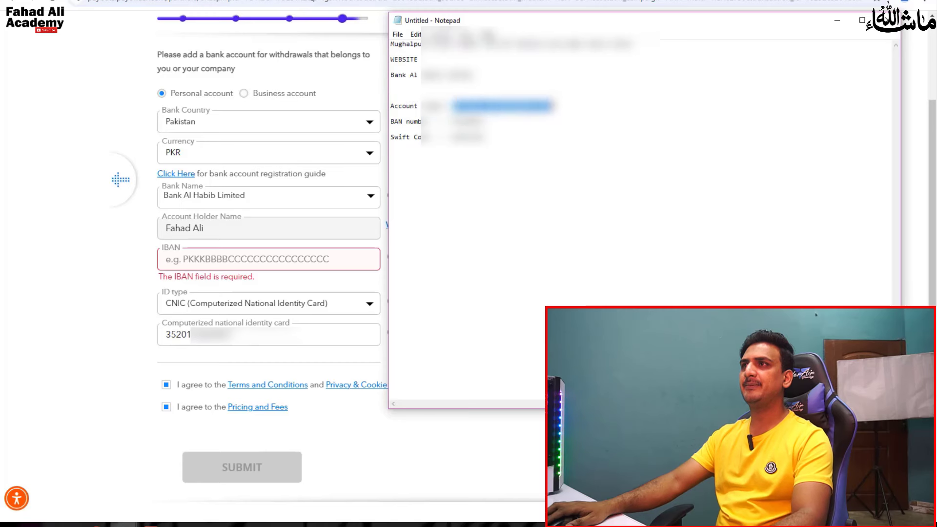
{"action": "left_click", "coordinate": [237, 259]}
{"action": "key", "text": "ctrl+v"}
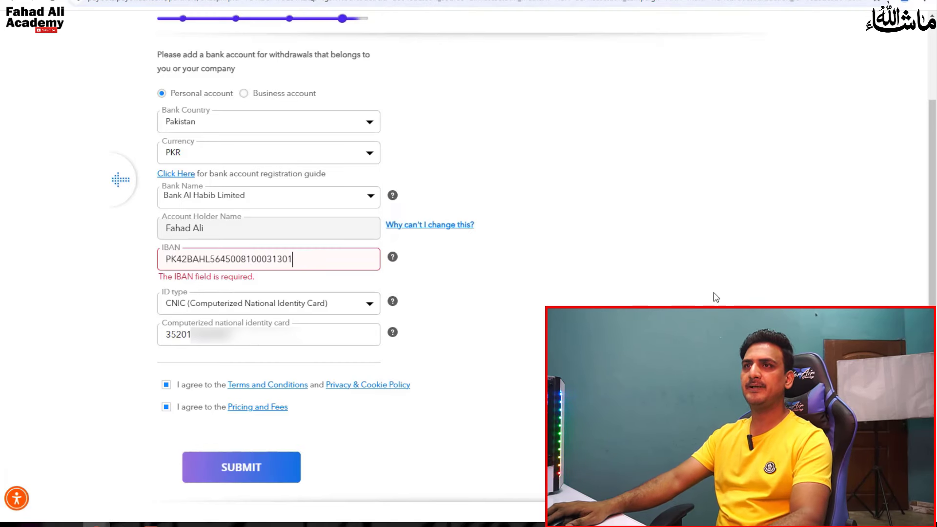
{"action": "left_click", "coordinate": [584, 266]}
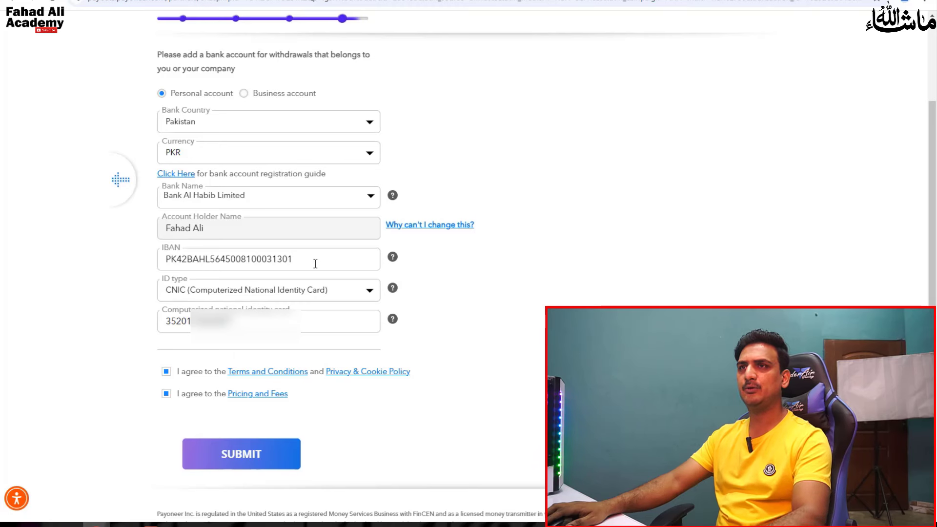
{"action": "left_click_drag", "start_coordinate": [299, 259], "coordinate": [256, 259]}
{"action": "left_click", "coordinate": [263, 461]}
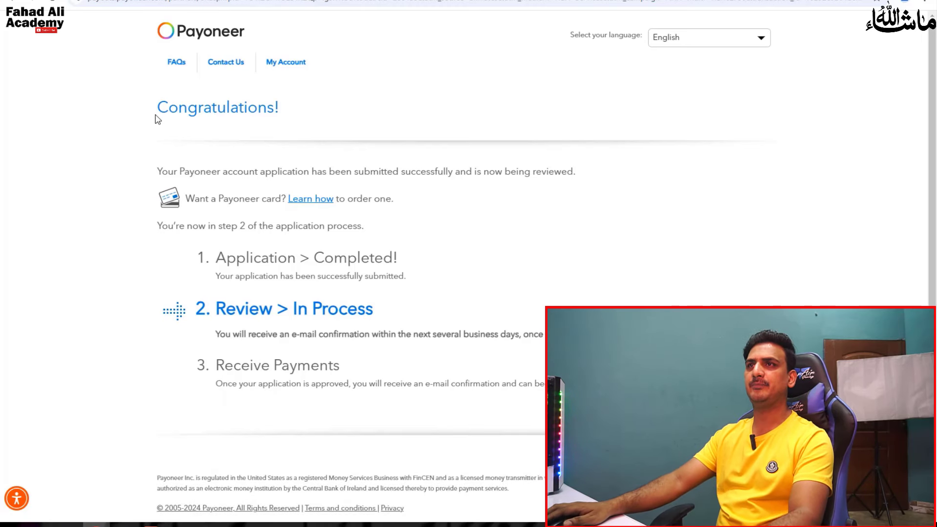
{"action": "left_click_drag", "start_coordinate": [157, 115], "coordinate": [285, 102]}
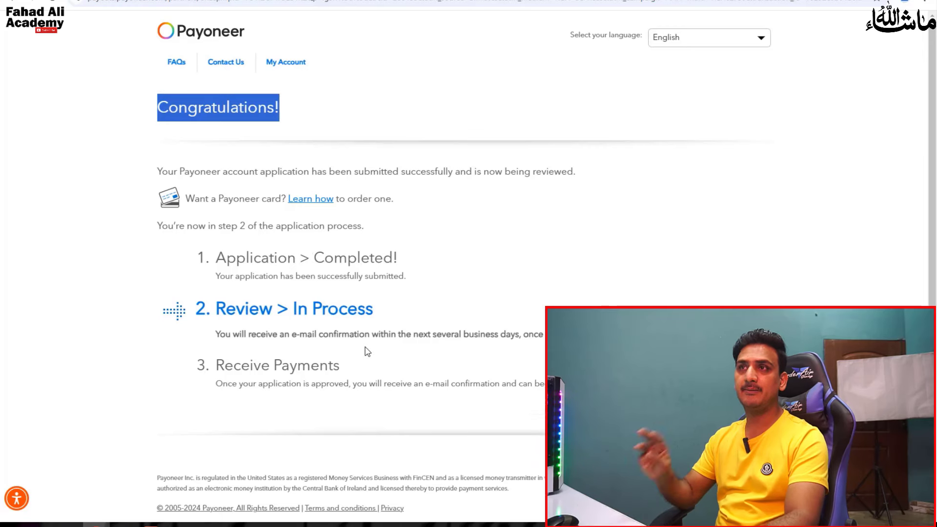
{"action": "scroll", "coordinate": [442, 351], "scroll_direction": "down", "scroll_amount": 1}
{"action": "scroll", "coordinate": [502, 146], "scroll_direction": "up", "scroll_amount": 1}
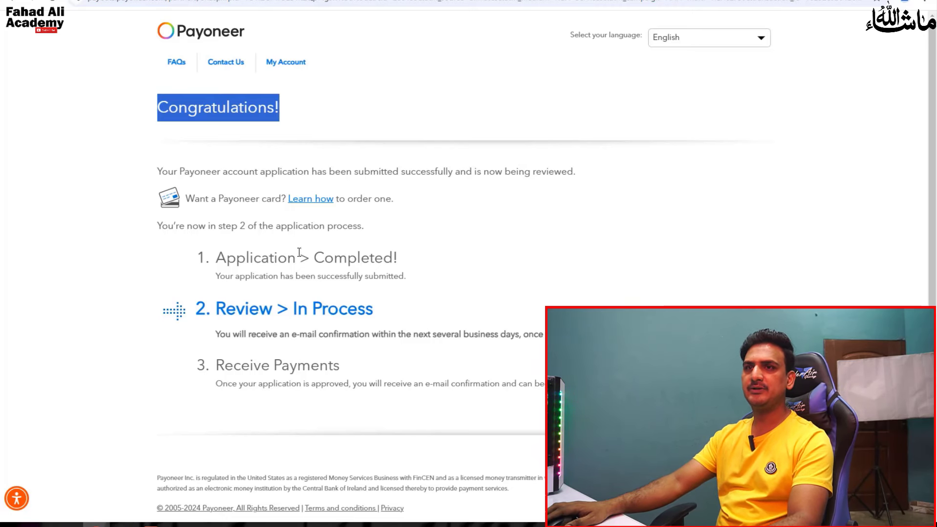
{"action": "scroll", "coordinate": [367, 352], "scroll_direction": "down", "scroll_amount": 1}
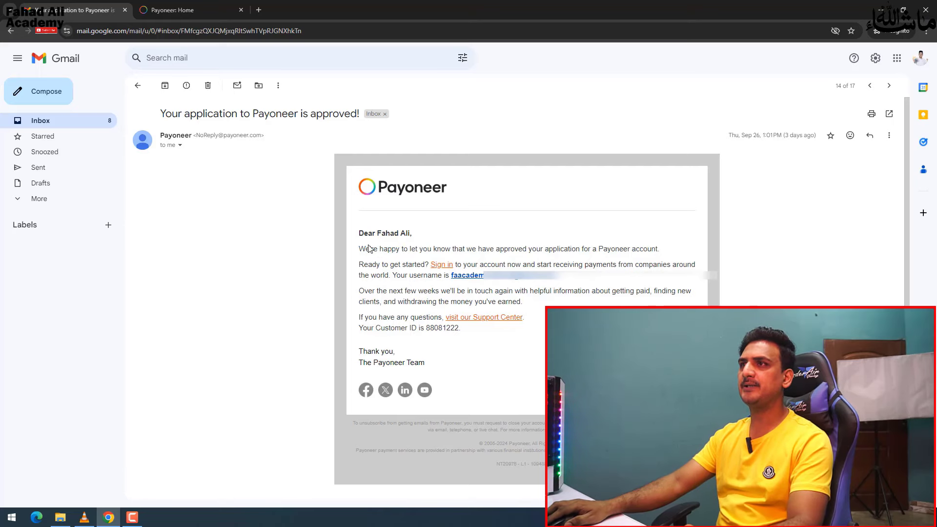
- Highlight the approval sentences in the Payoneer approval email, then follow its Sign in link
{"action": "left_click_drag", "start_coordinate": [367, 249], "coordinate": [661, 245]}
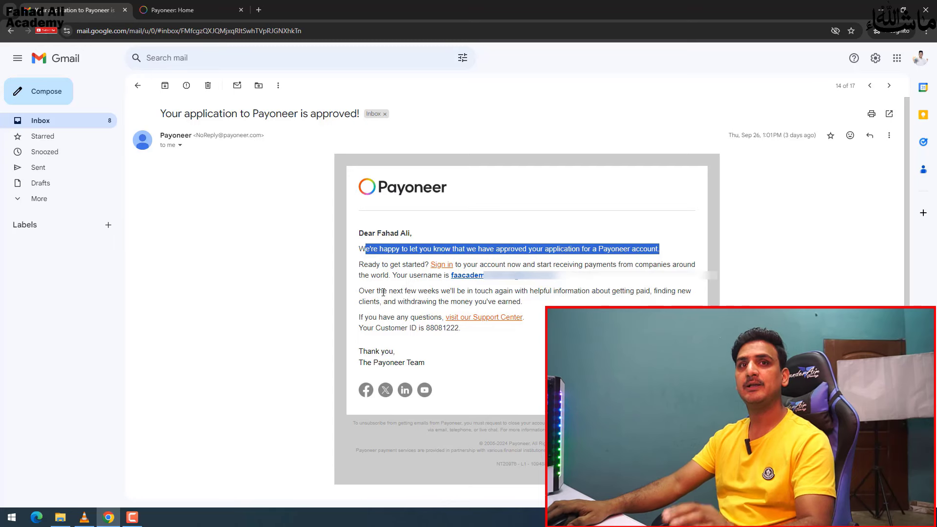
{"action": "left_click_drag", "start_coordinate": [383, 291], "coordinate": [439, 292]}
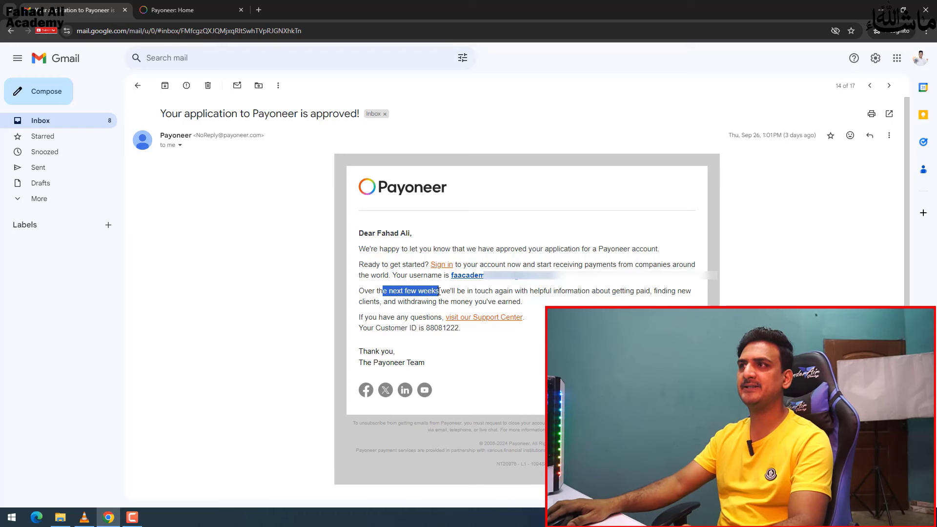
{"action": "left_click_drag", "start_coordinate": [630, 248], "coordinate": [496, 249]}
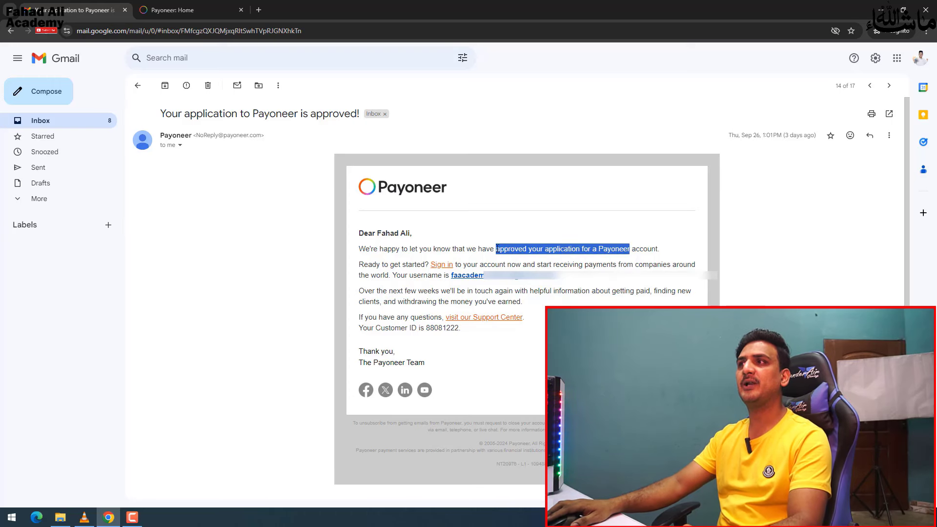
{"action": "left_click", "coordinate": [664, 254]}
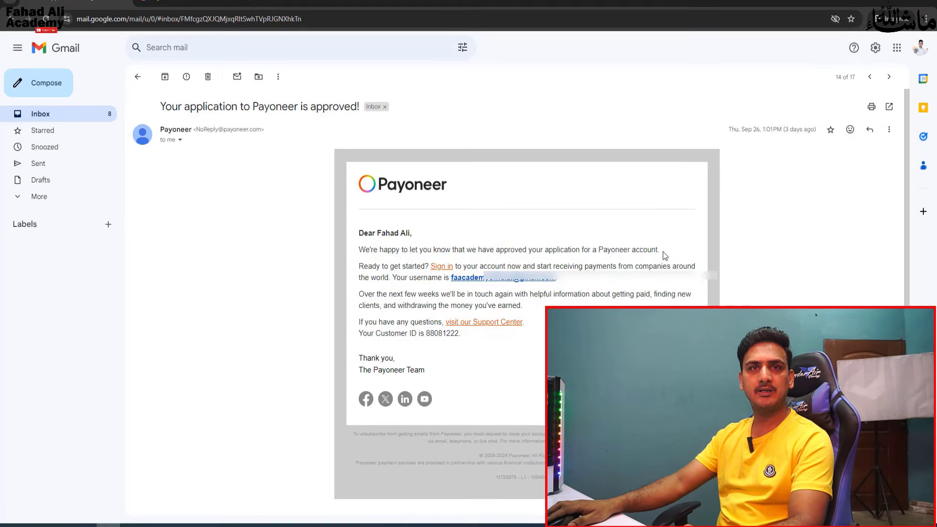
{"action": "left_click_drag", "start_coordinate": [661, 253], "coordinate": [481, 253]}
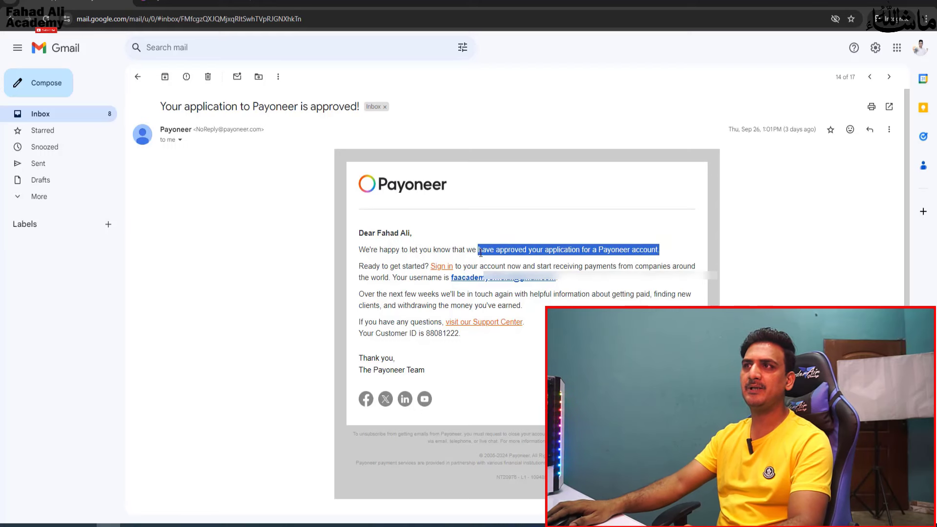
{"action": "left_click", "coordinate": [442, 268]}
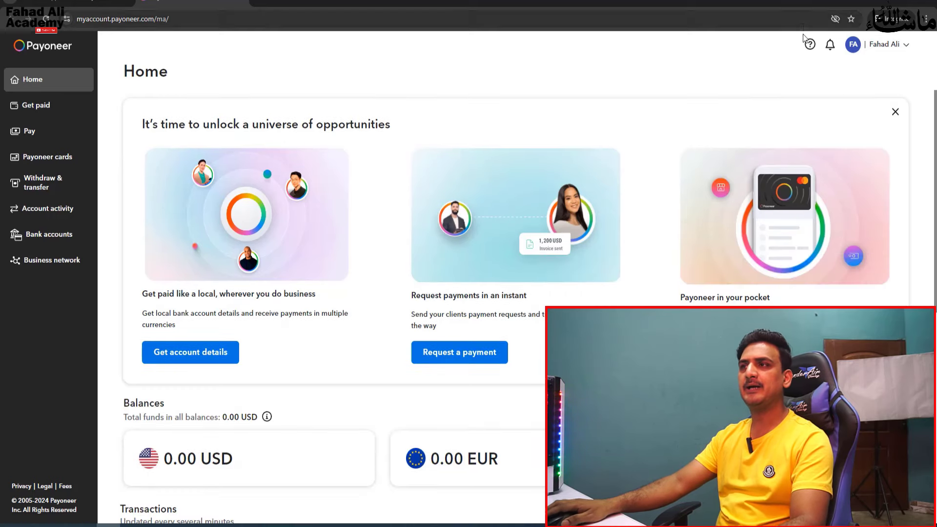
- Scroll through the Home balances and transactions, then go to the Get paid section
{"action": "scroll", "coordinate": [565, 226], "scroll_direction": "down", "scroll_amount": 6}
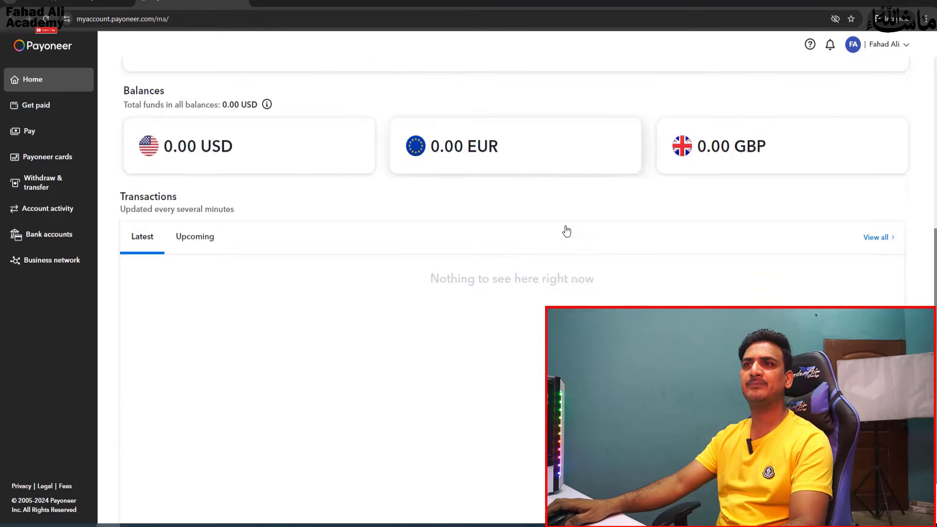
{"action": "scroll", "coordinate": [565, 230], "scroll_direction": "up", "scroll_amount": 5}
{"action": "scroll", "coordinate": [560, 288], "scroll_direction": "up", "scroll_amount": 1}
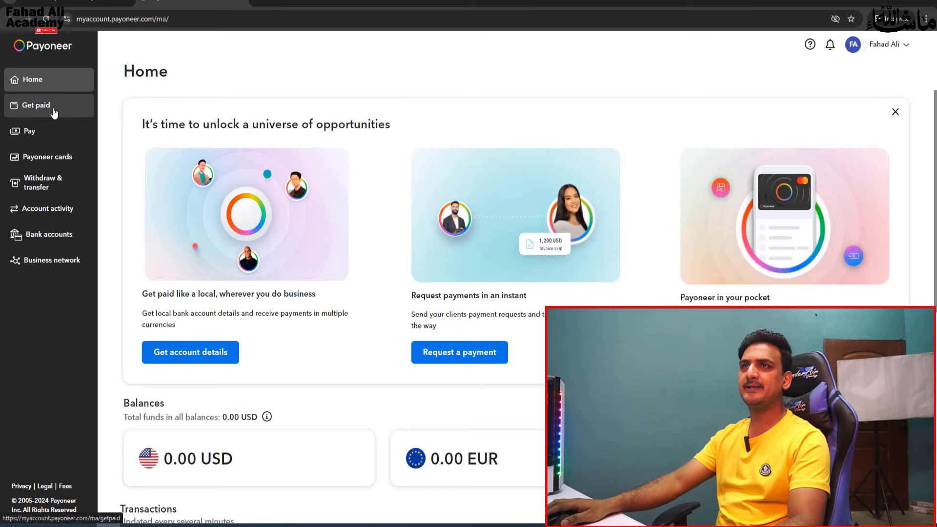
{"action": "left_click", "coordinate": [84, 109]}
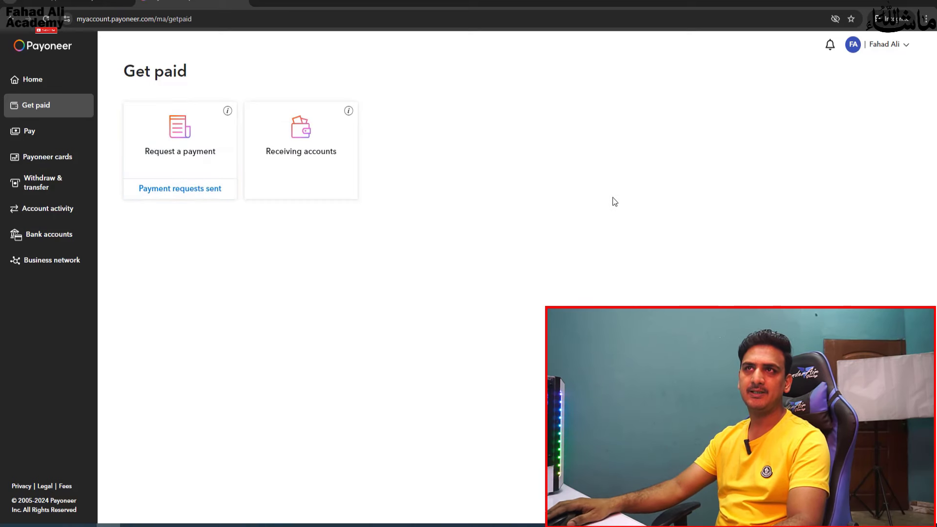
- Visit the Pay, Payoneer cards and Withdraw & transfer sections, then go to Manage bank accounts
{"action": "left_click", "coordinate": [47, 131]}
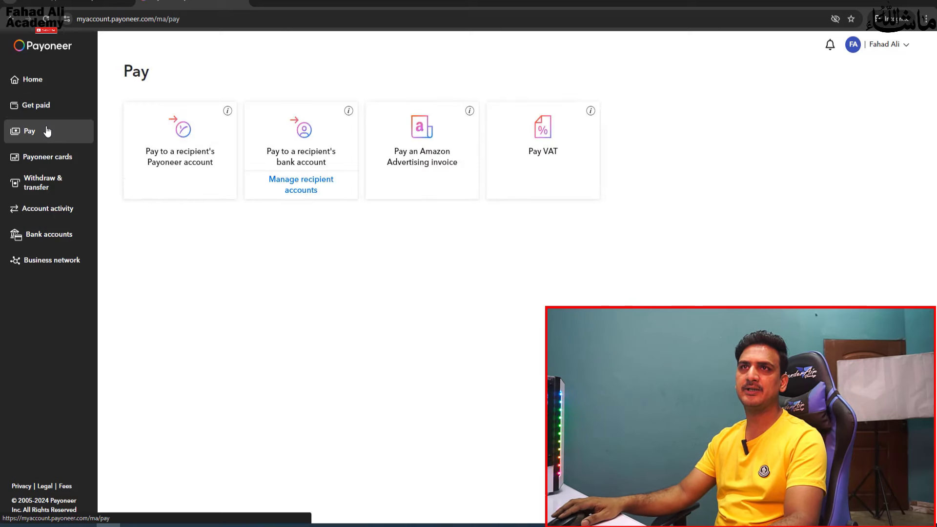
{"action": "left_click", "coordinate": [57, 166]}
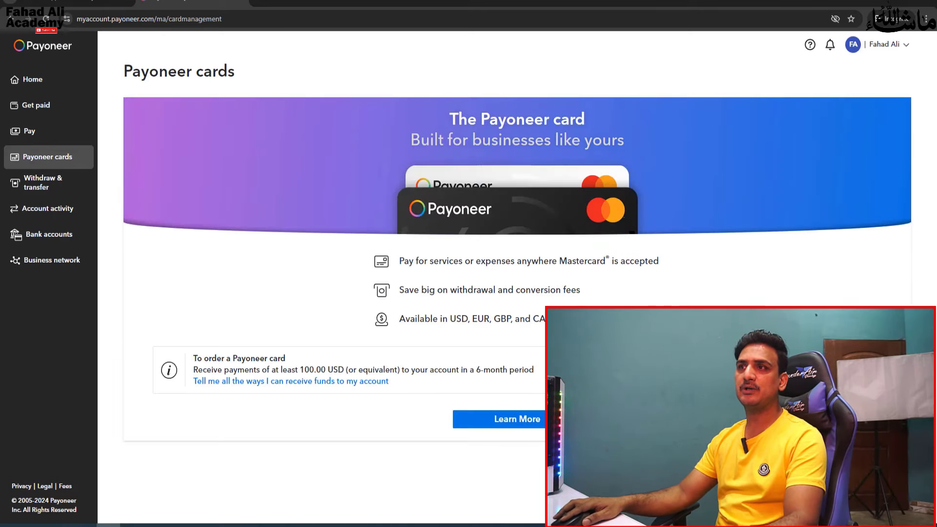
{"action": "left_click_drag", "start_coordinate": [530, 302], "coordinate": [423, 254]}
{"action": "left_click", "coordinate": [477, 291]}
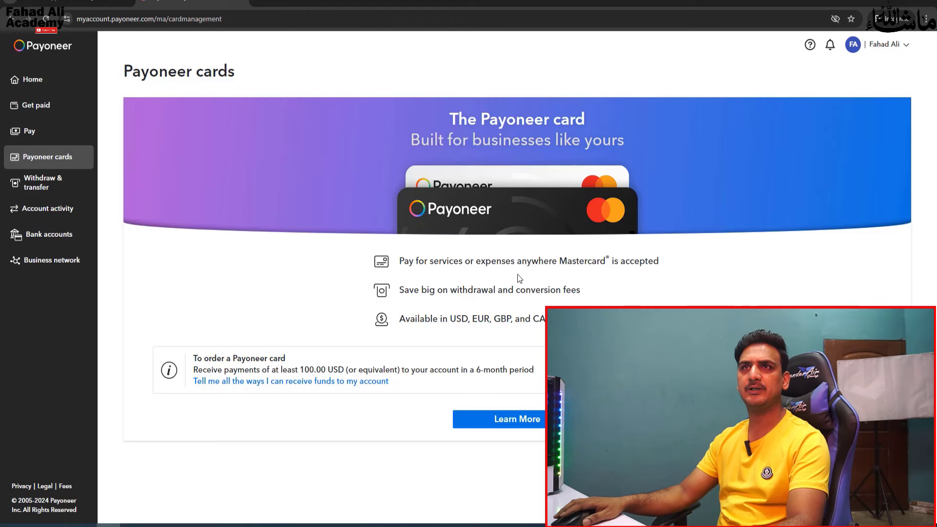
{"action": "left_click", "coordinate": [65, 192]}
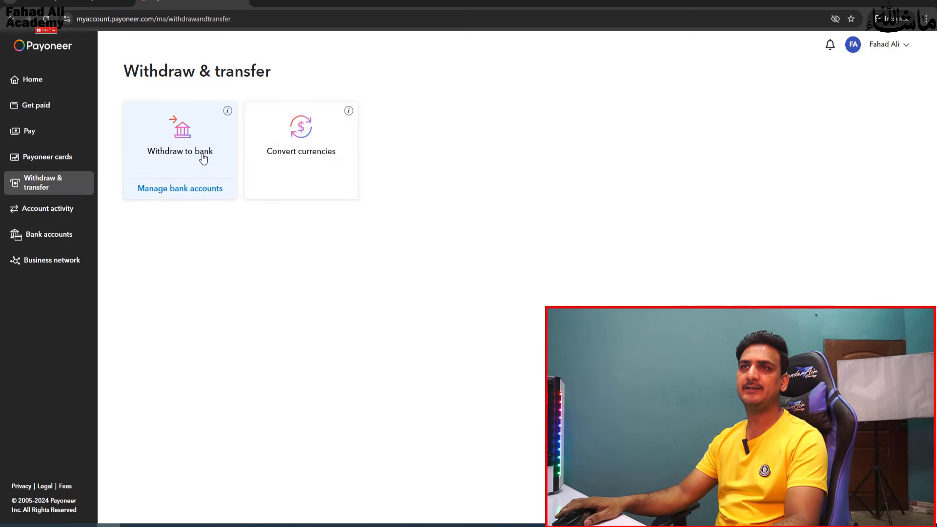
{"action": "left_click", "coordinate": [176, 193]}
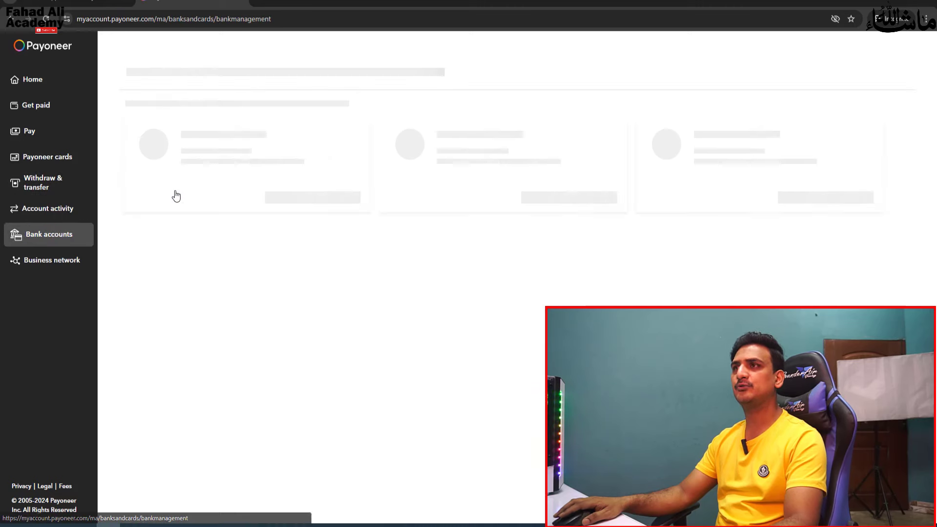